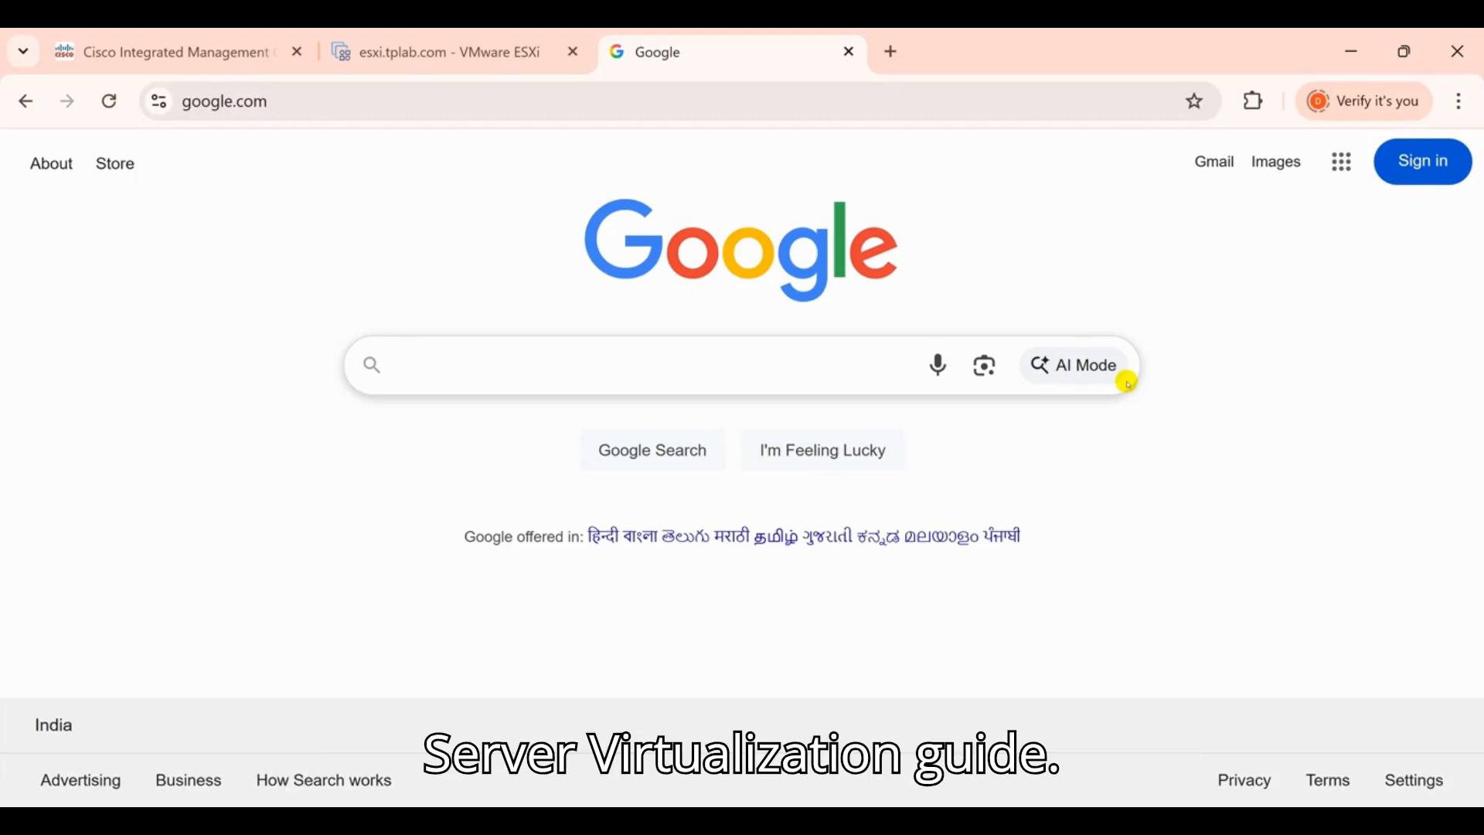
Search Google for 'cisco cms virtualization' and open the Virtualization for Cisco Meeting Server page
left_click(703, 365)
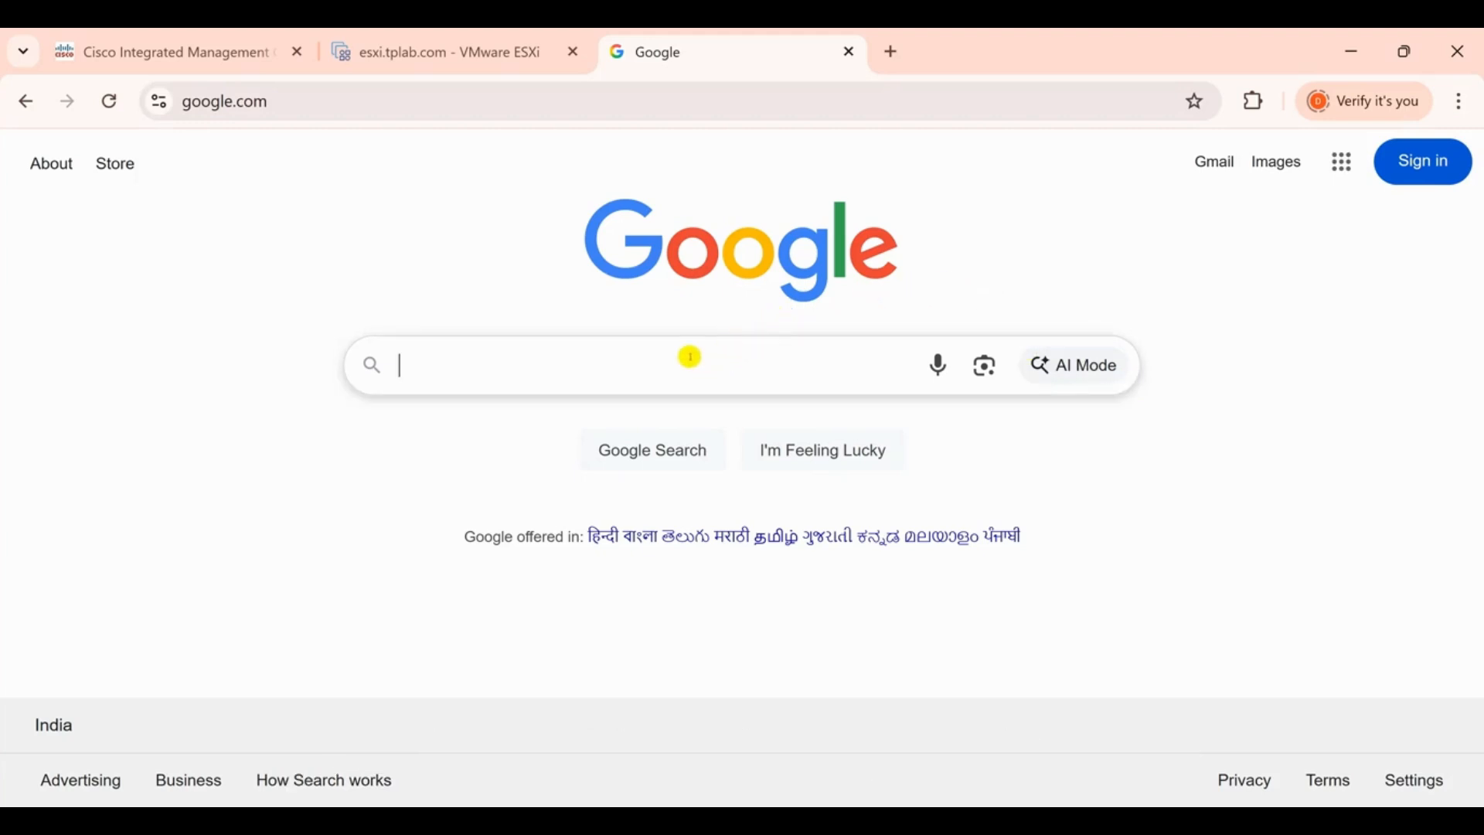
left_click(635, 350)
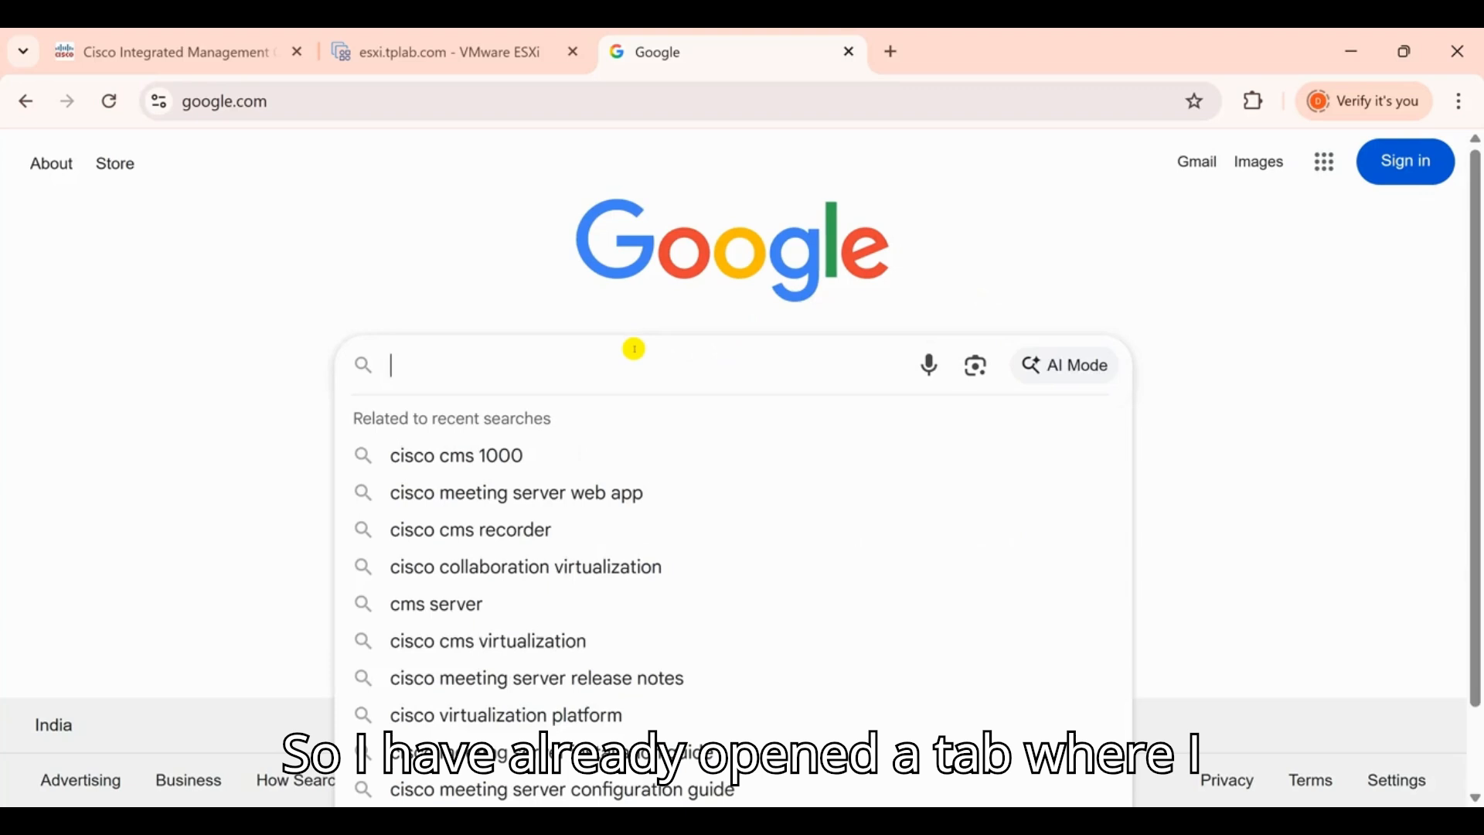
type("cisco c")
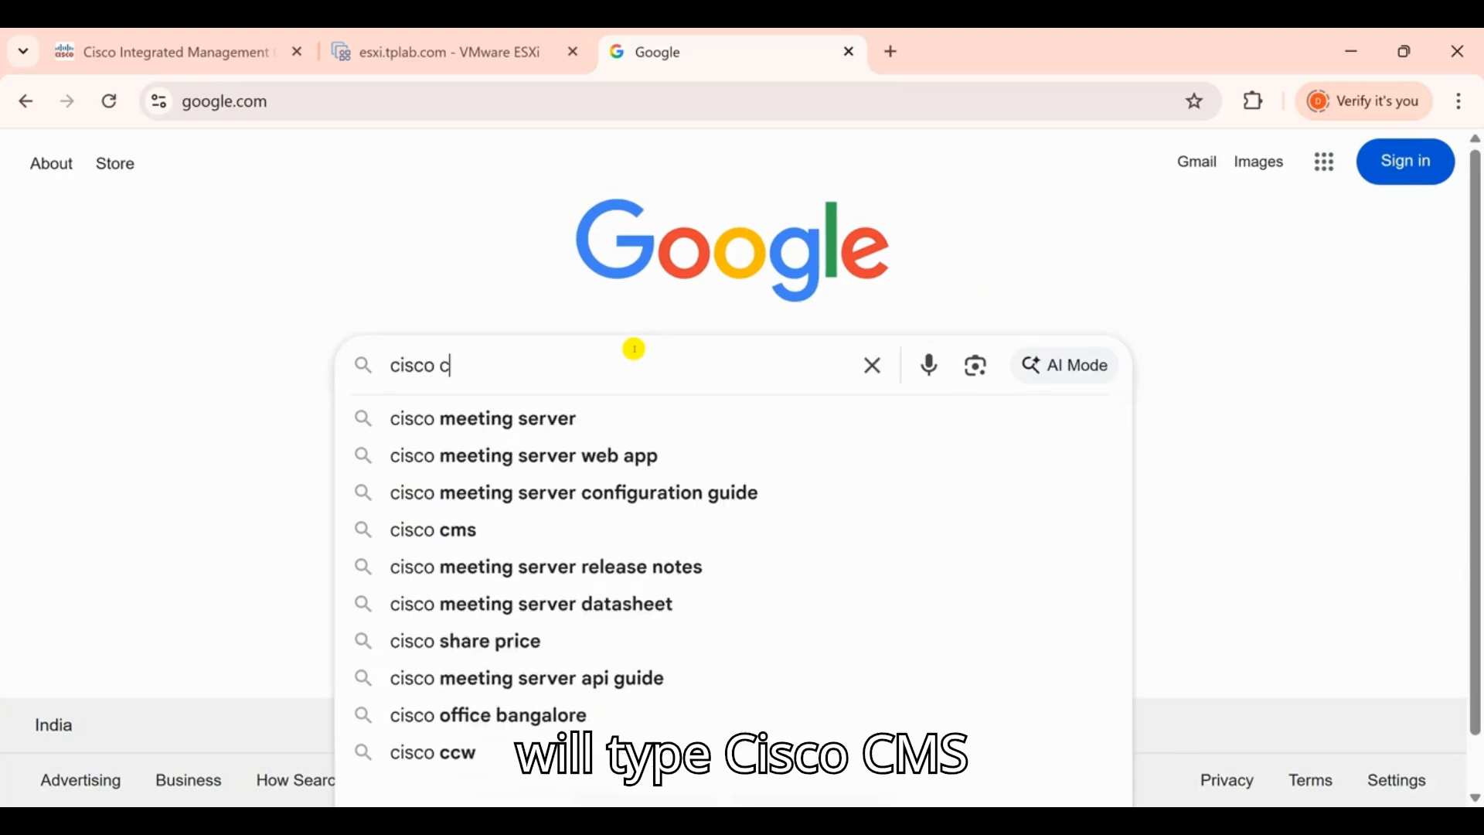
type("ms vir")
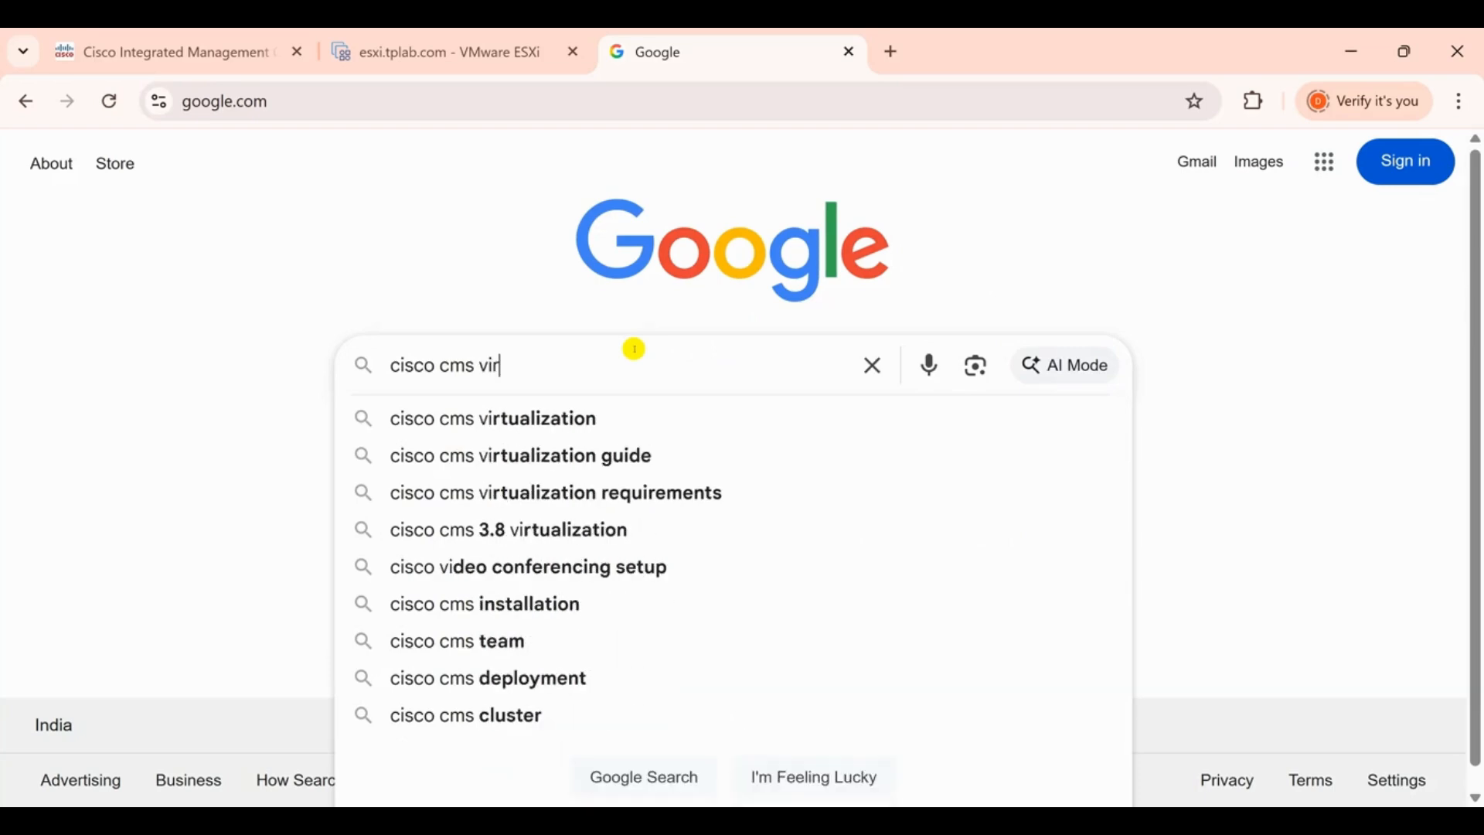
type("tualiza")
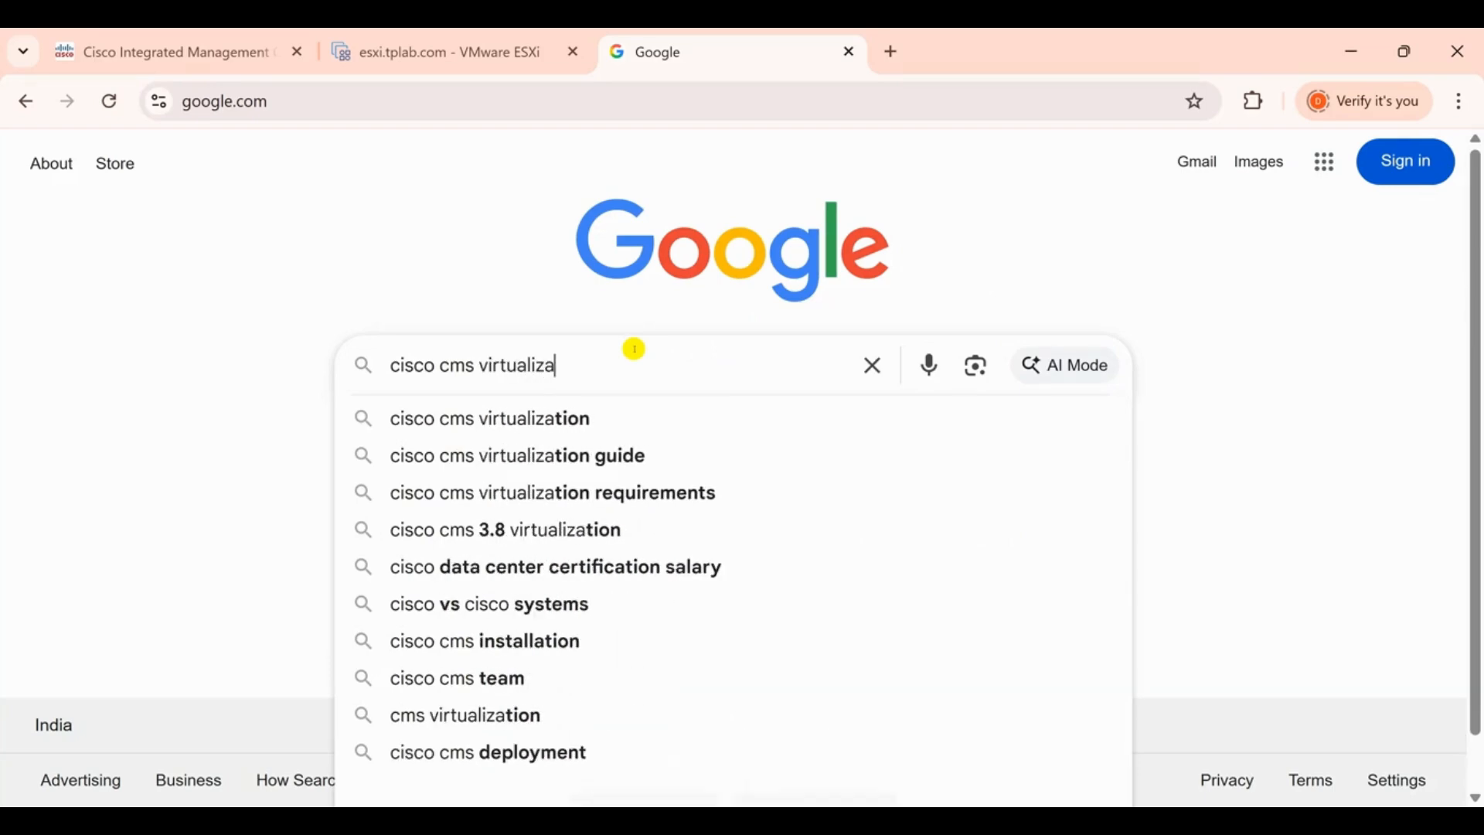
type("tion")
key("Return")
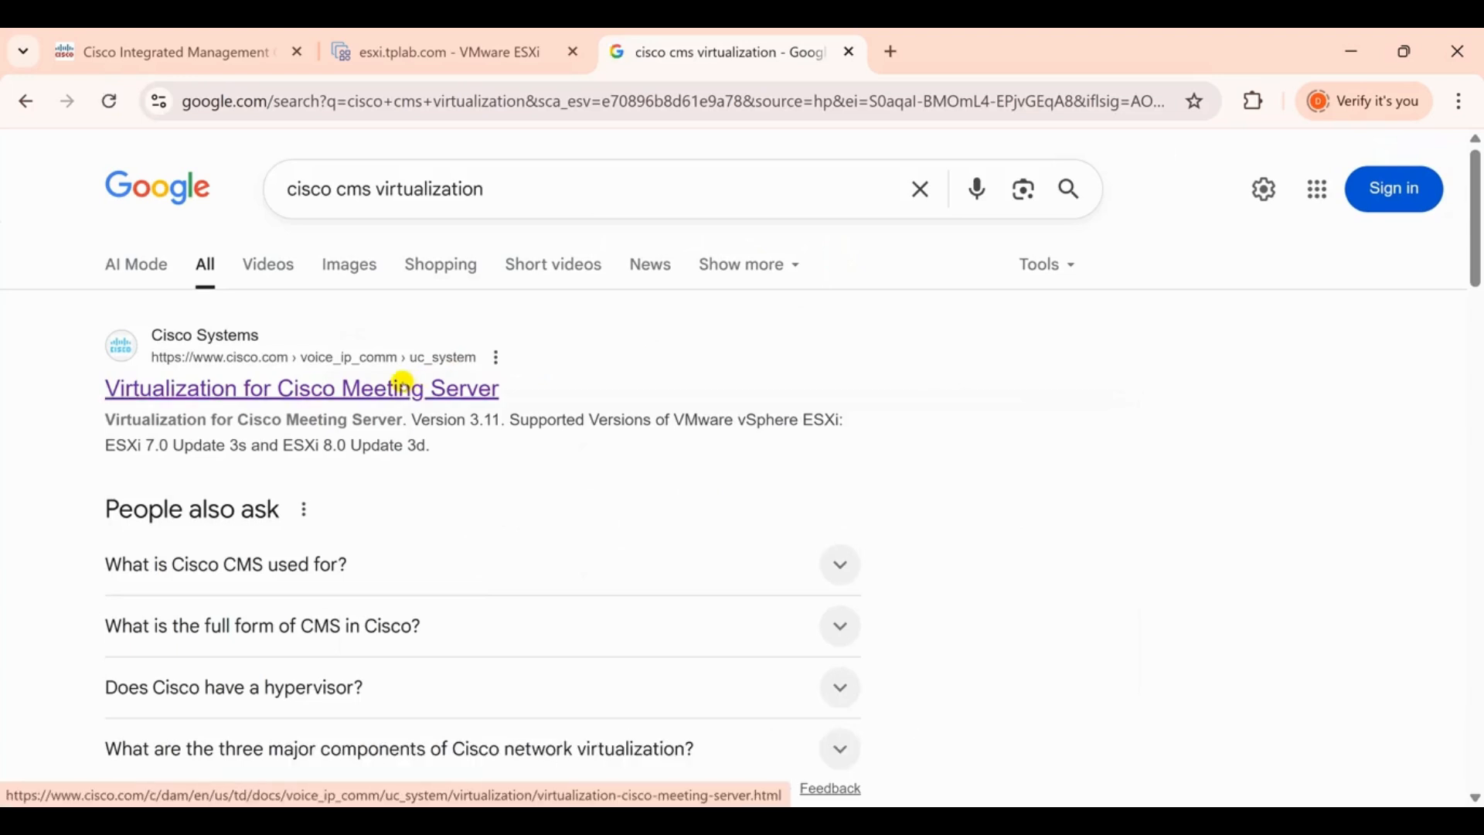
left_click(403, 387)
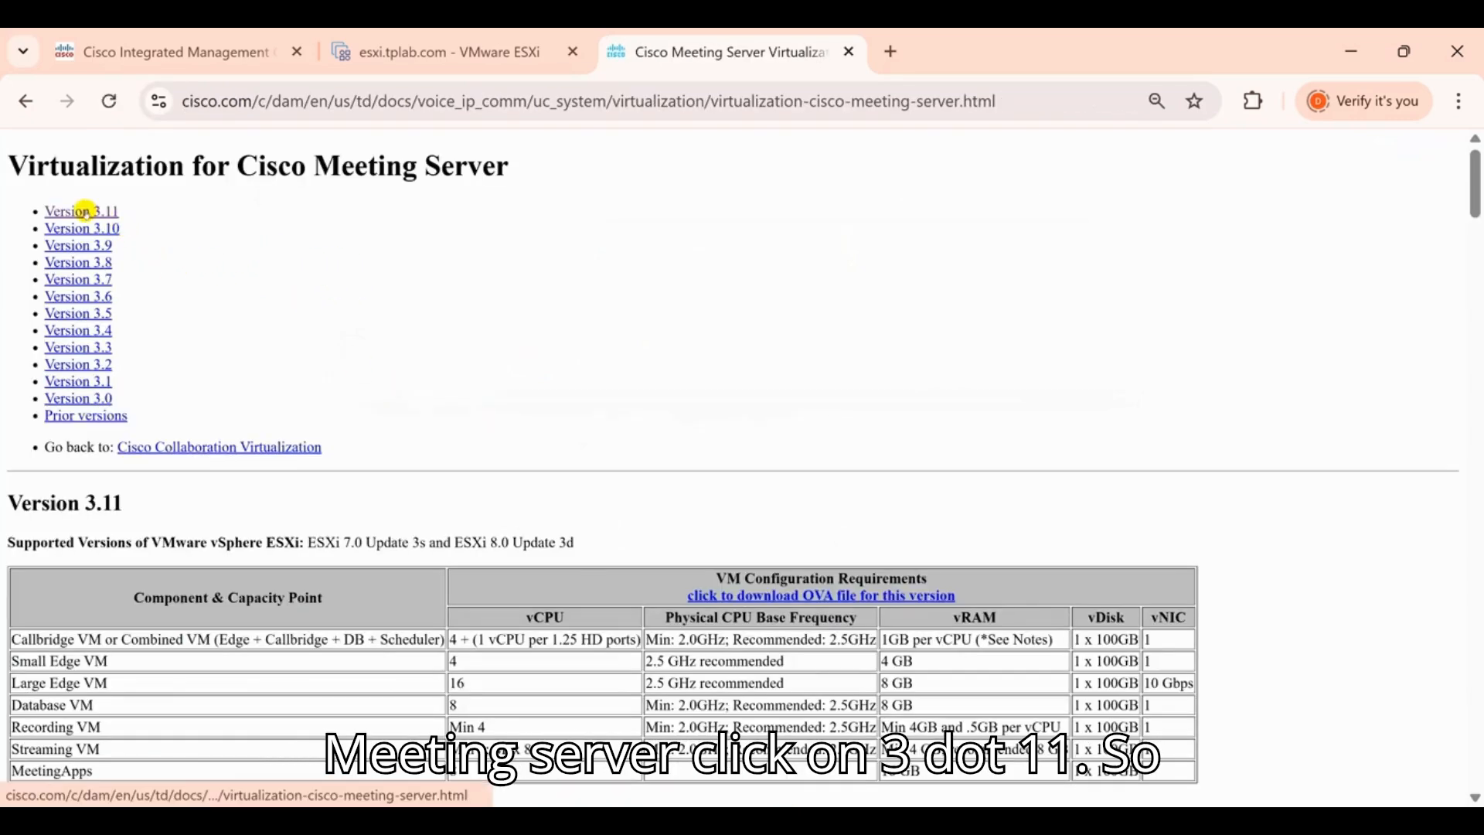
Check the supported ESXi versions under Version 3.11 requirements, then bring the OVA folder window forward
left_click(84, 210)
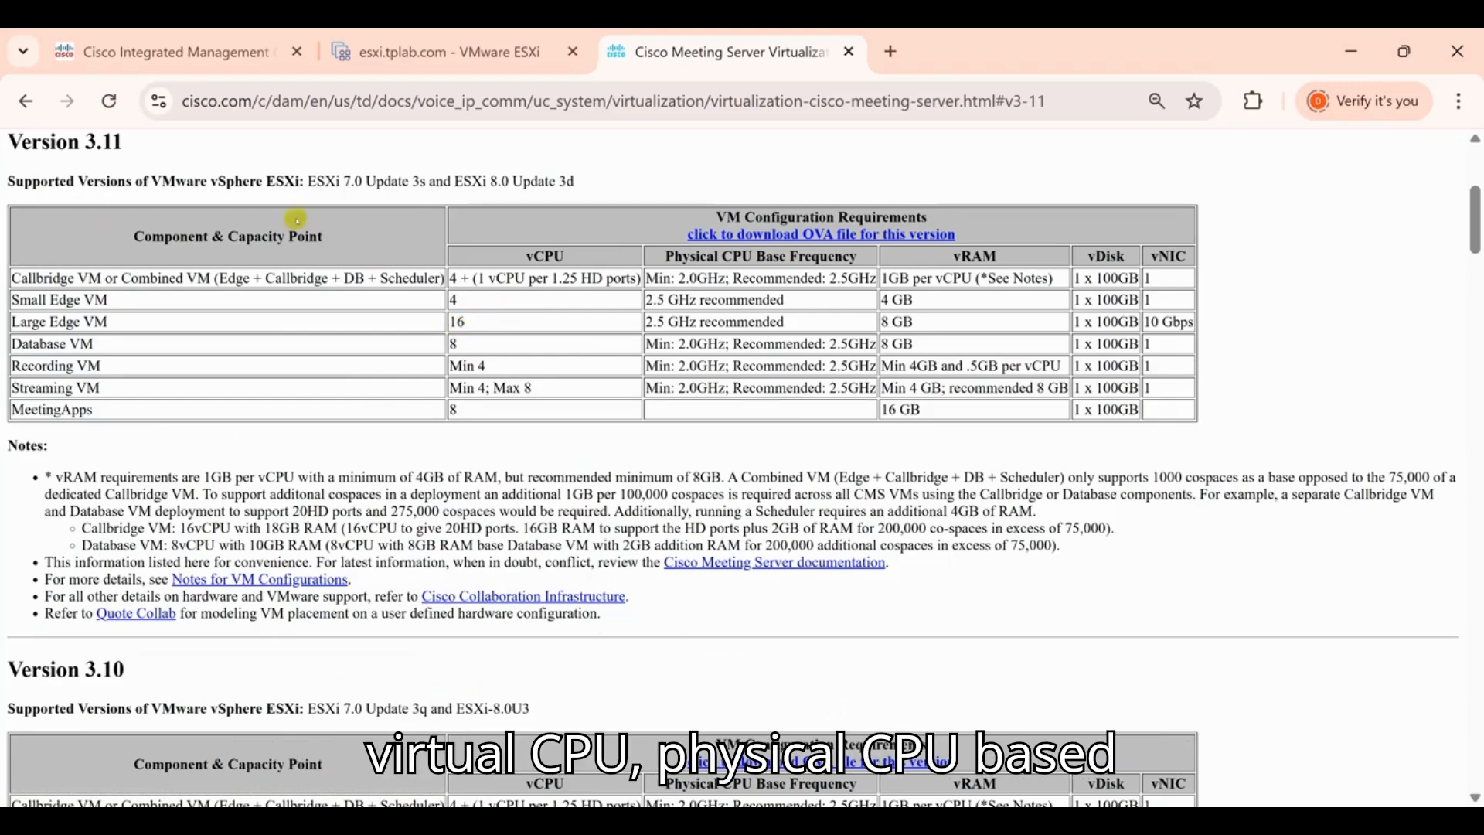
left_click_drag(262, 175, 584, 183)
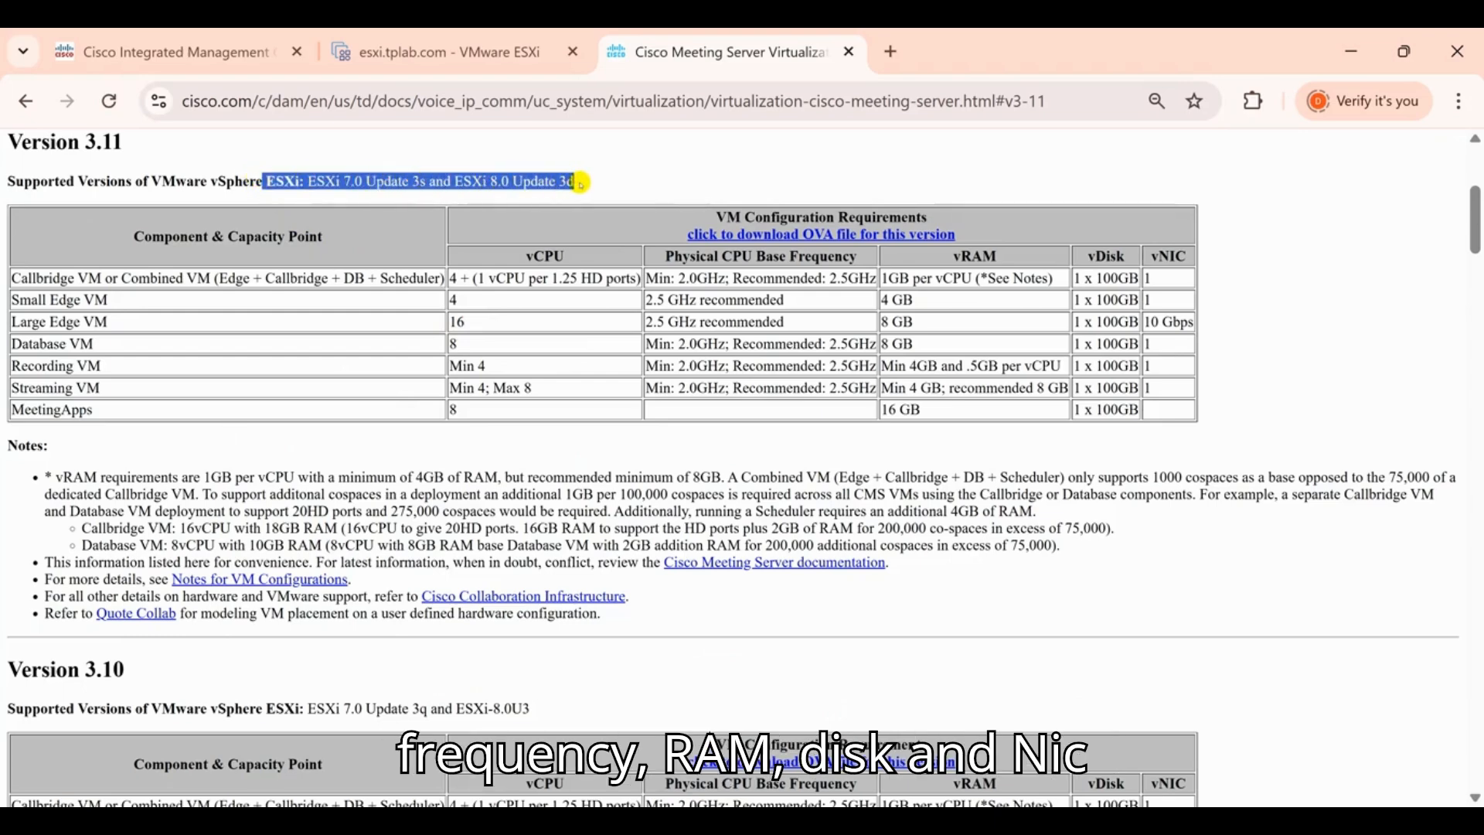
left_click(590, 177)
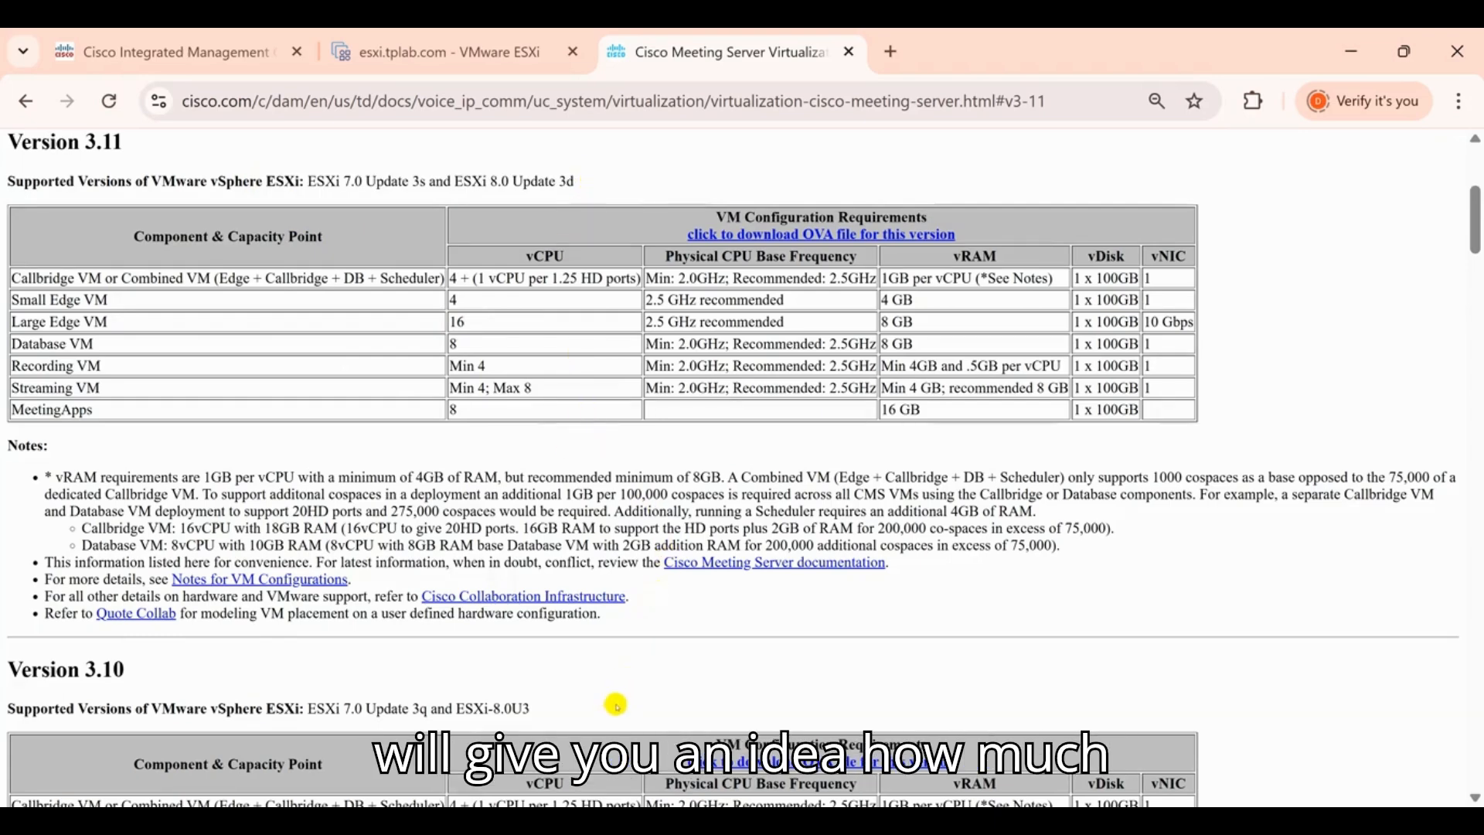
mouse_move(568, 800)
left_click(570, 665)
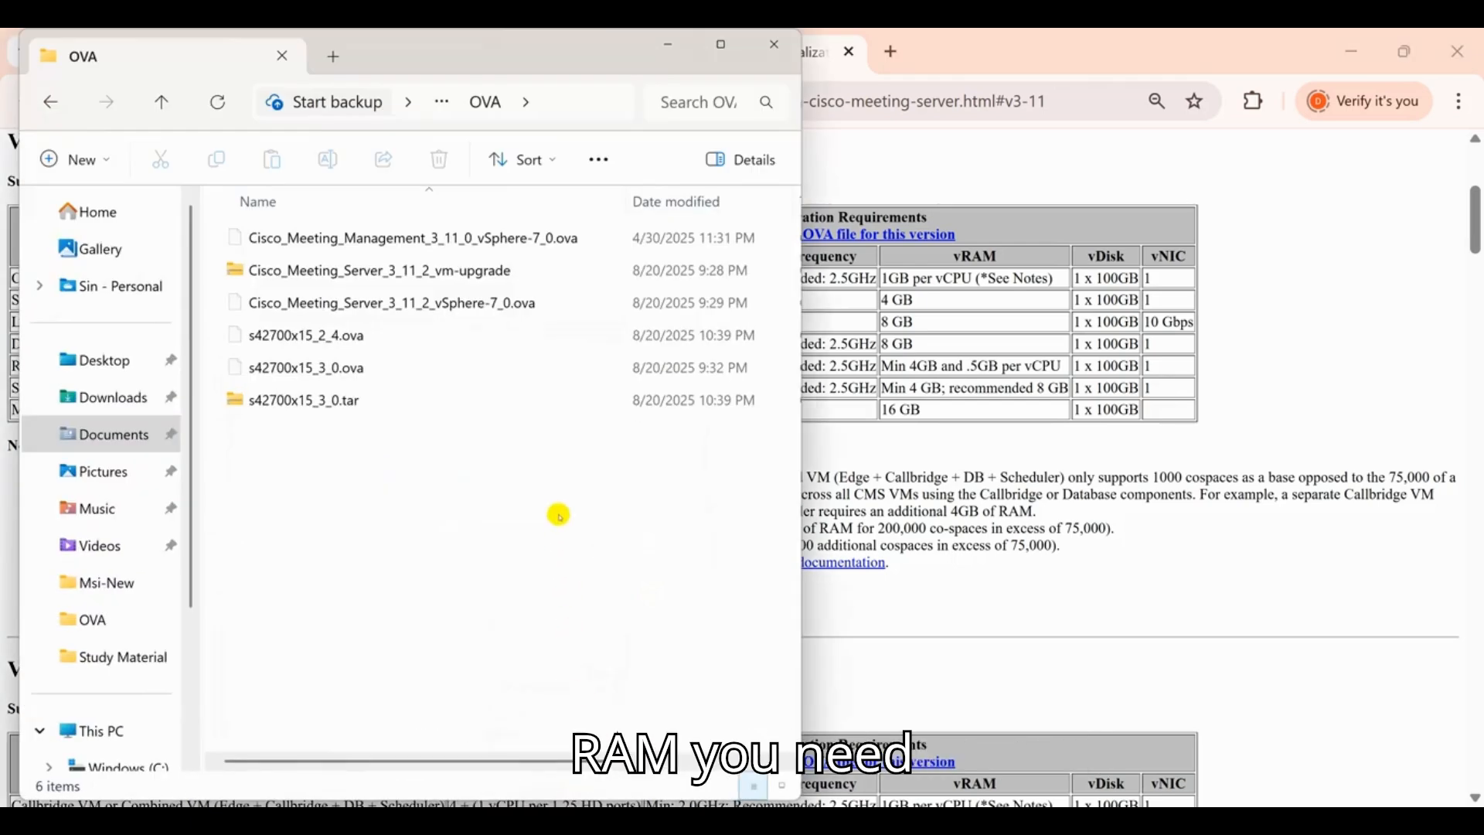
Select the 606 MB Cisco_Meeting_Server_3_11_2_vSphere-7_0.ova file and minimize the folder window
left_click(540, 303)
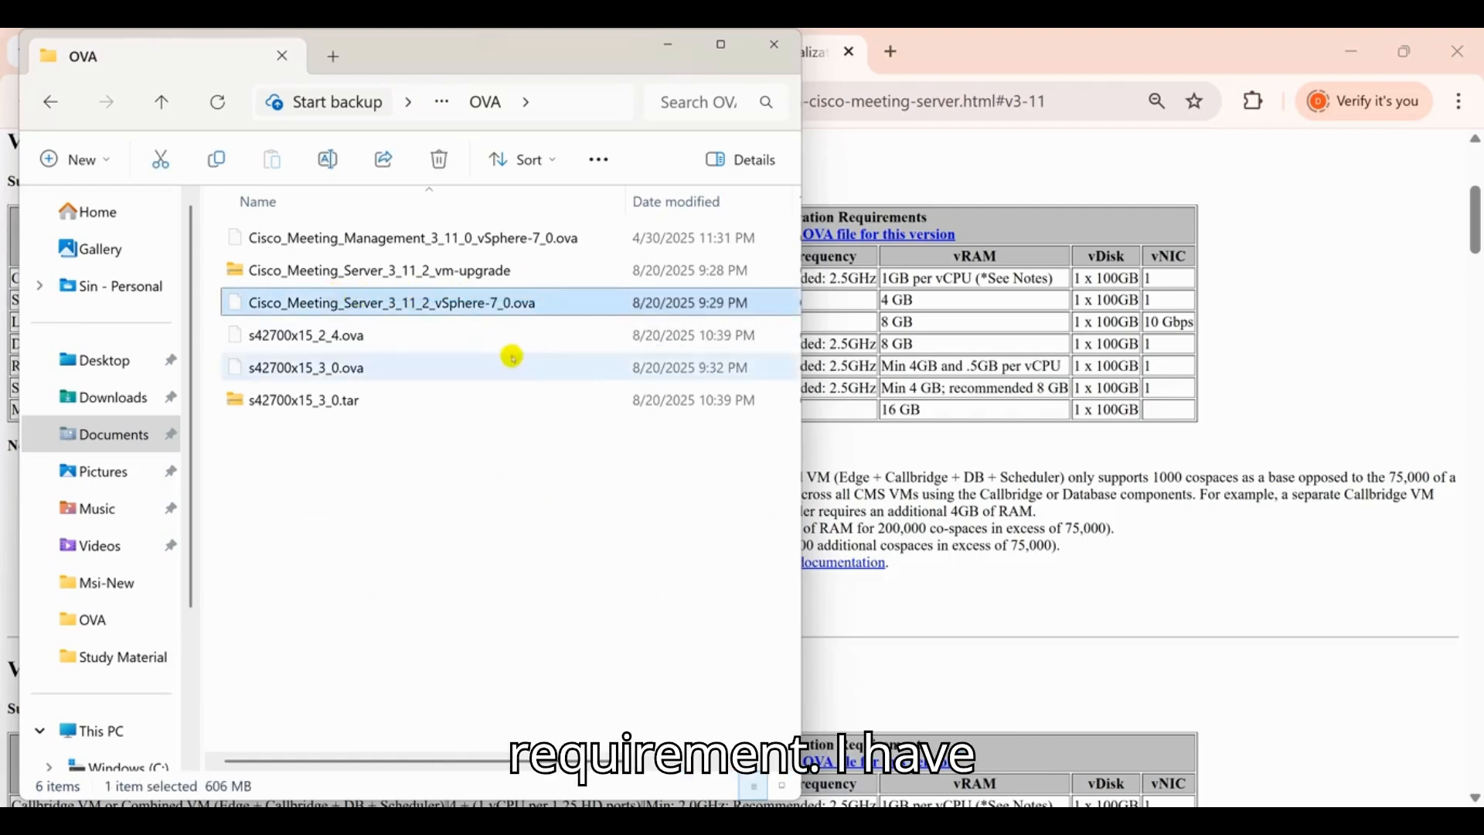
left_click(669, 46)
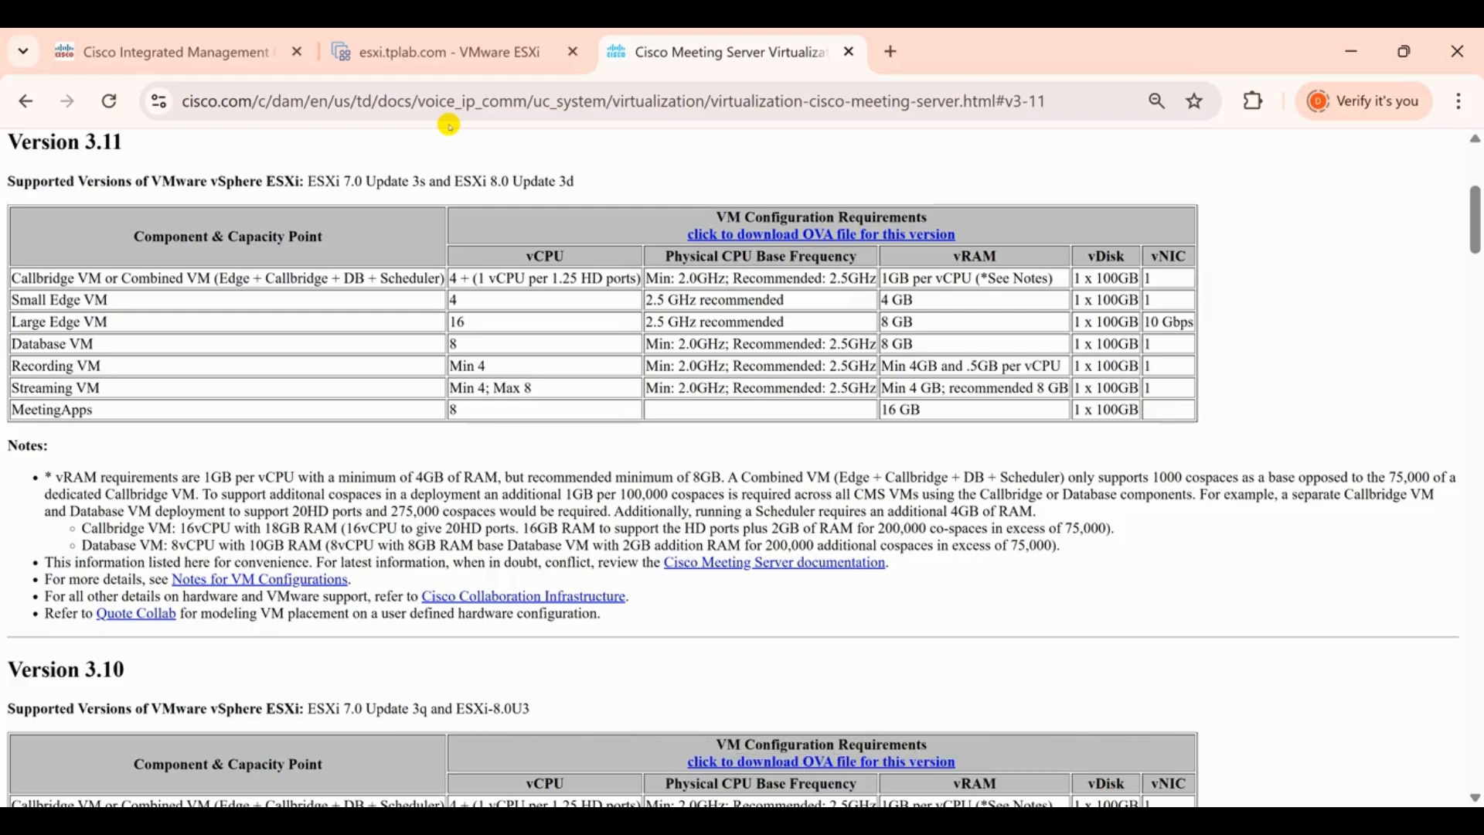
Confirm the host runs ESXi 7.0 Update 3 with 2.60GHz CPUs, then list its virtual machines
left_click(395, 55)
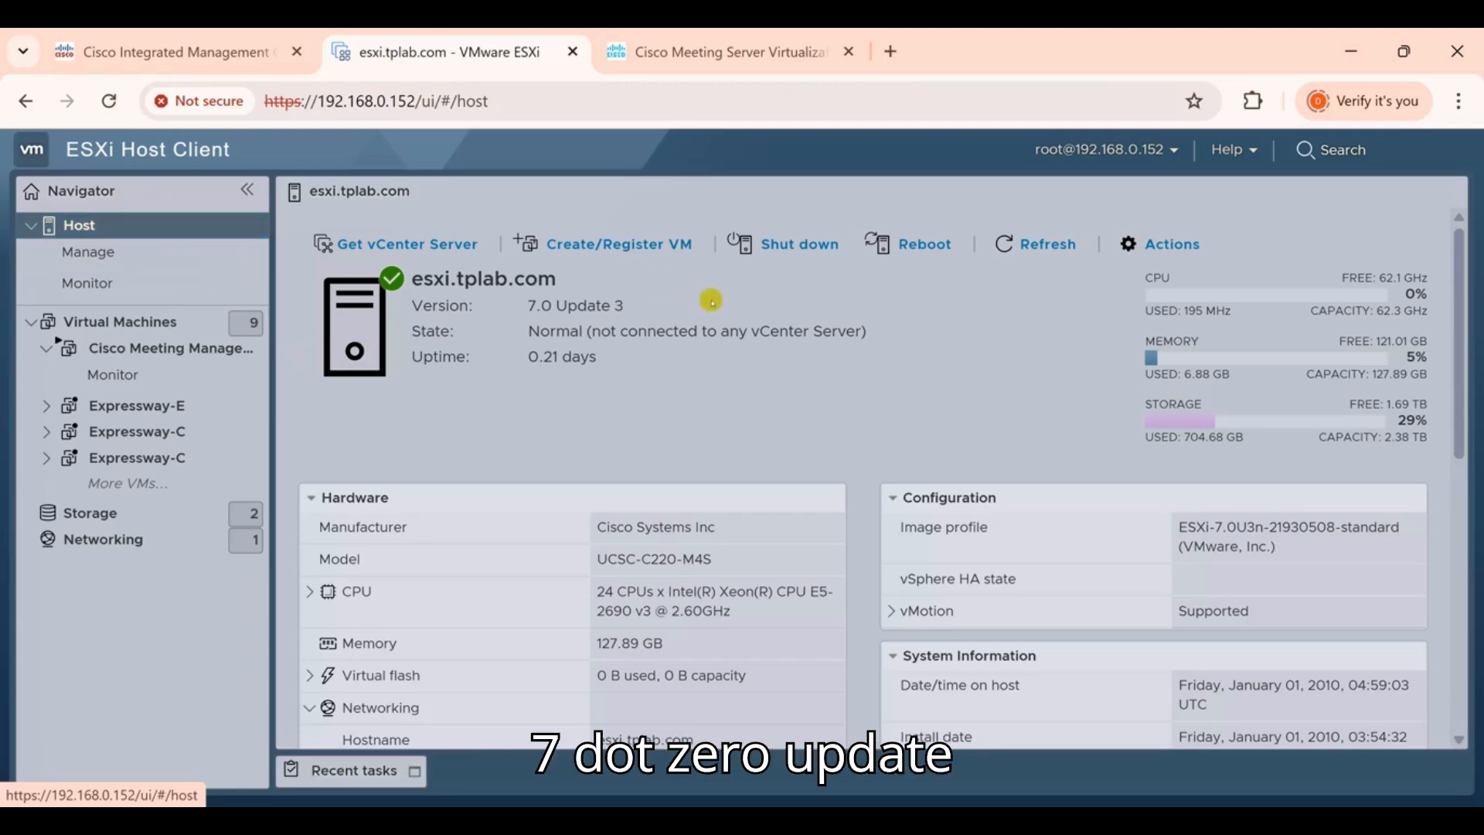
left_click_drag(619, 304, 509, 305)
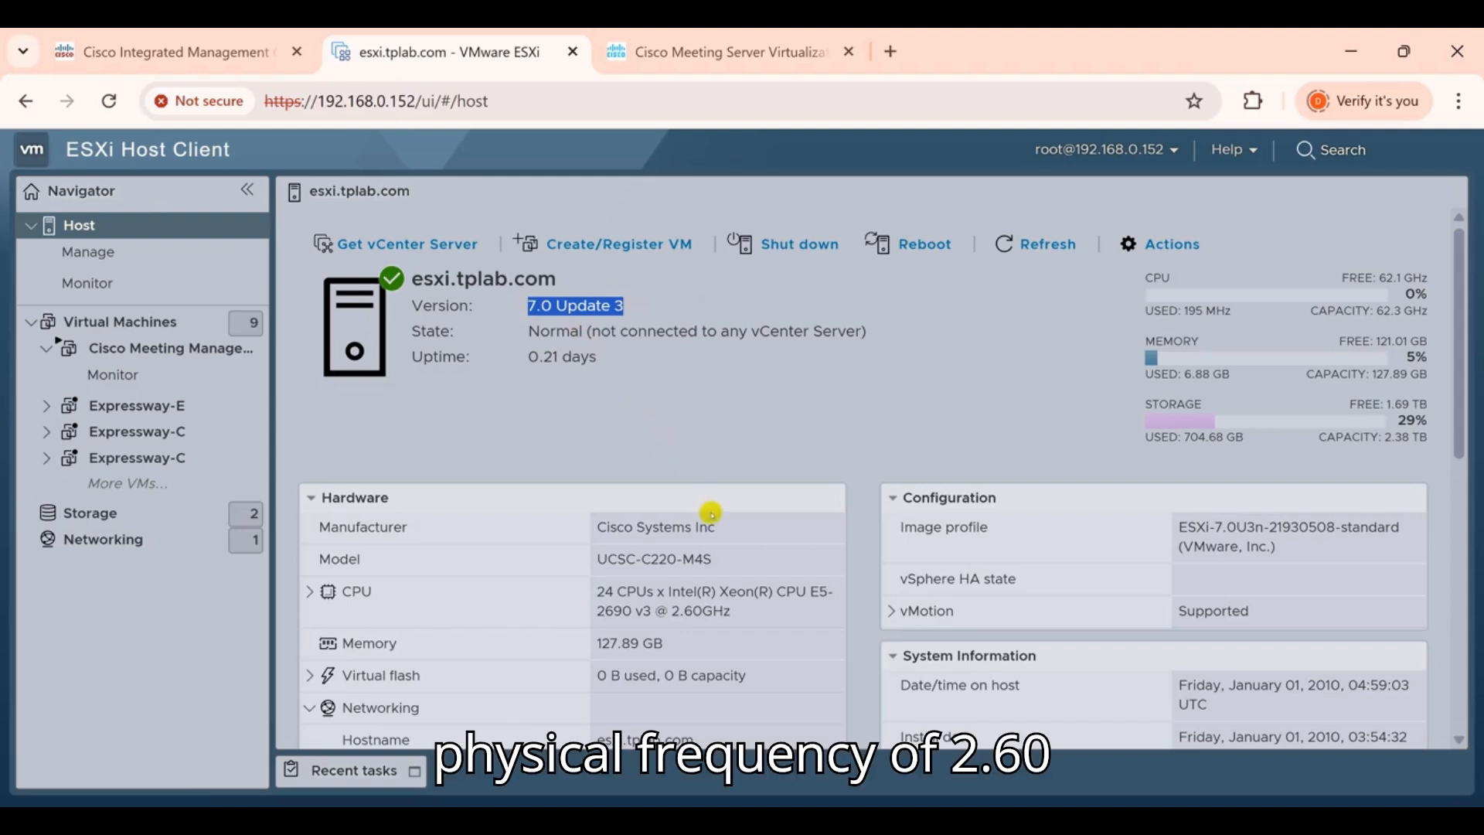
left_click_drag(734, 611, 660, 611)
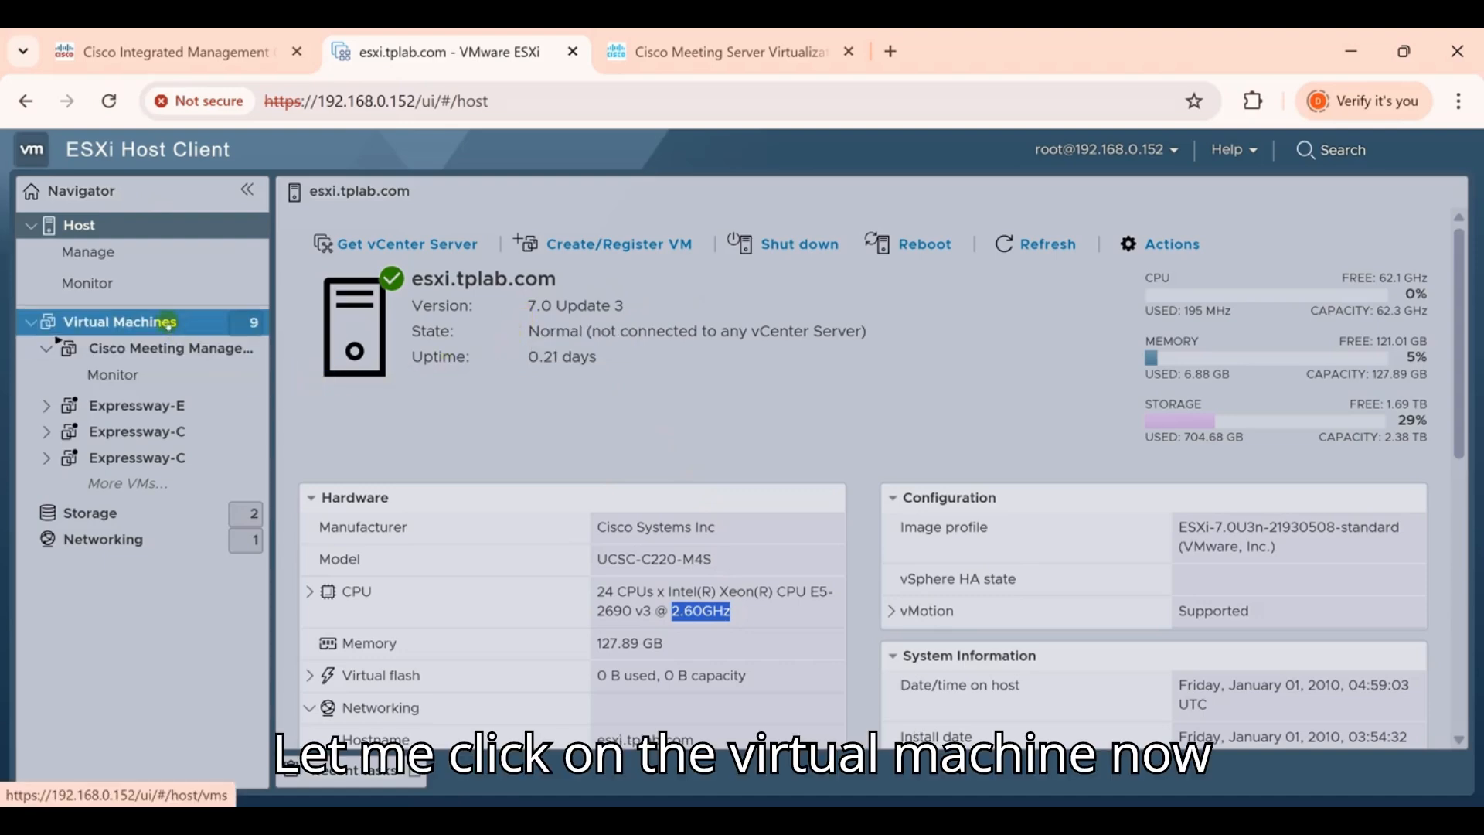
left_click(167, 321)
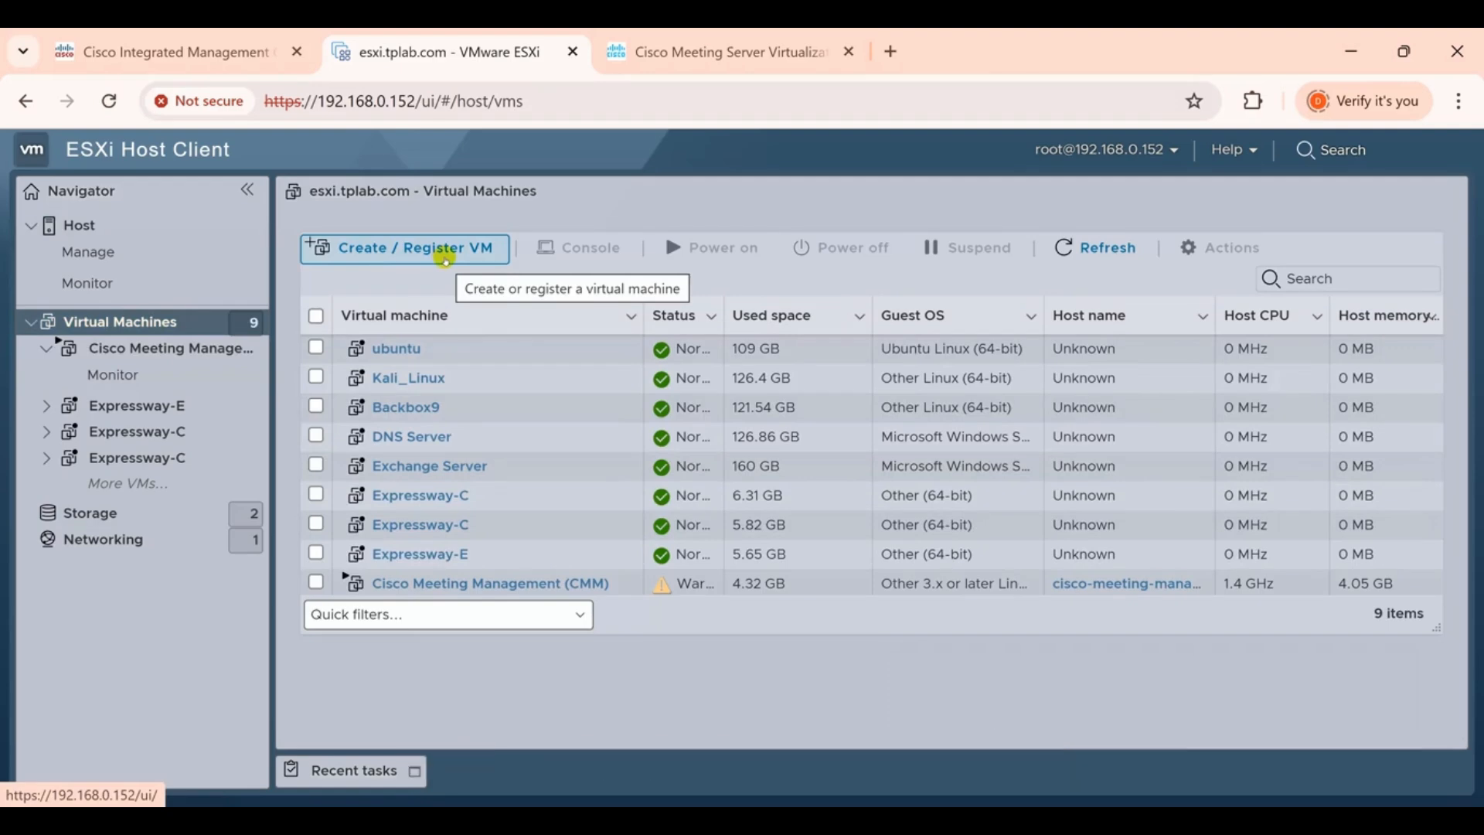
Start a new virtual machine wizard that deploys from an OVF or OVA file
left_click(445, 257)
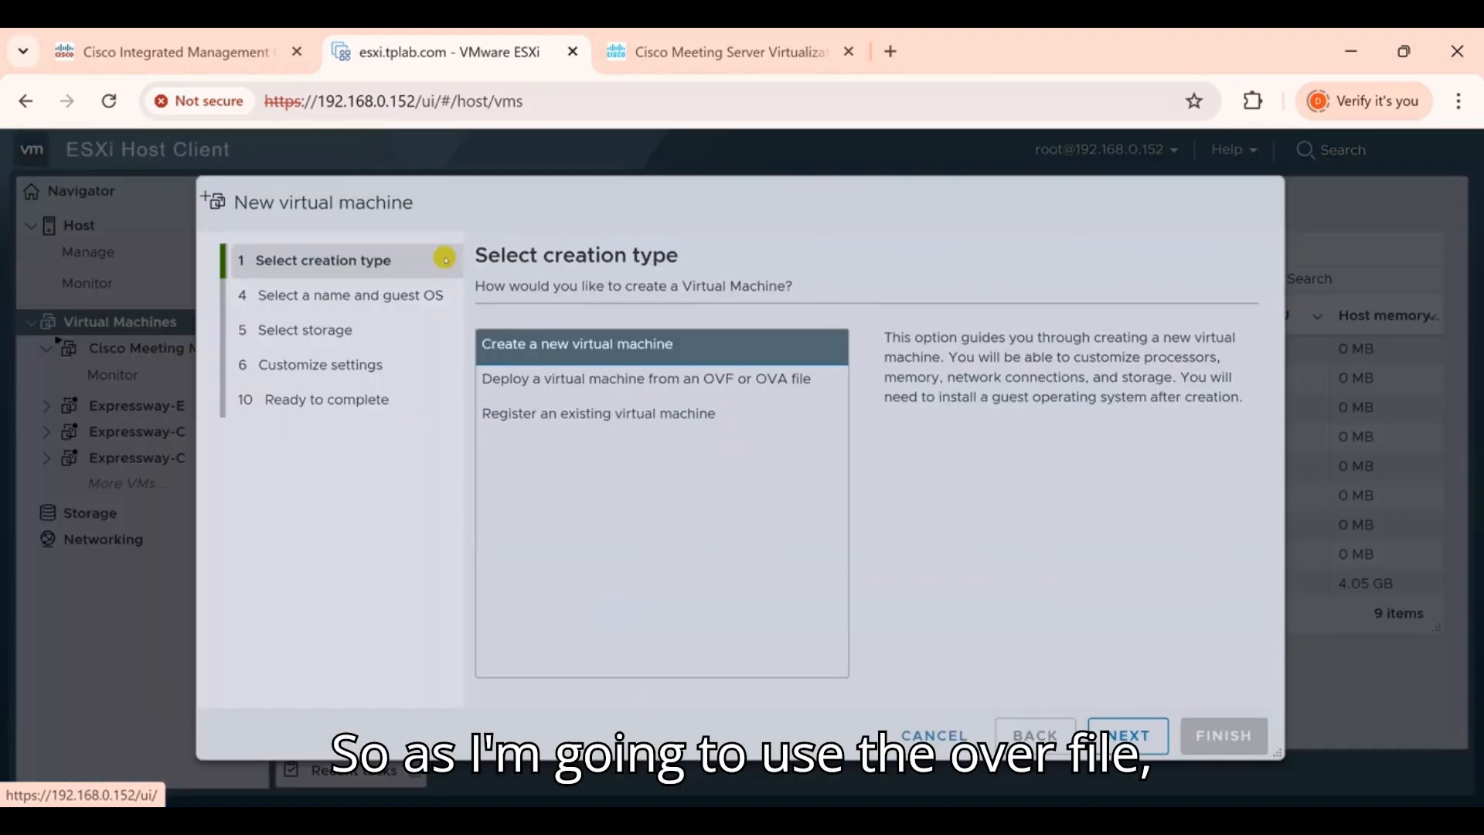
left_click(573, 383)
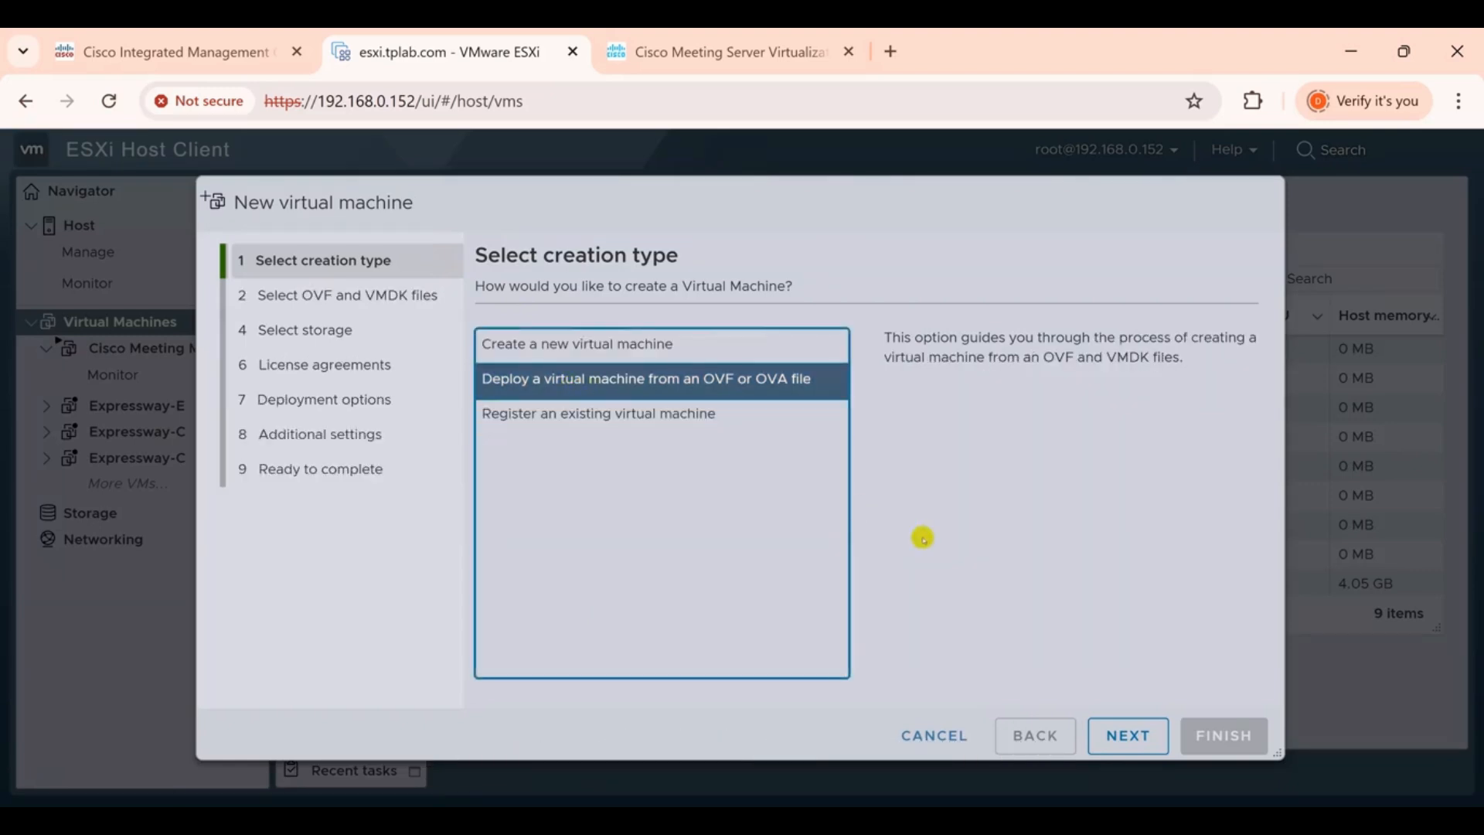
left_click(1122, 731)
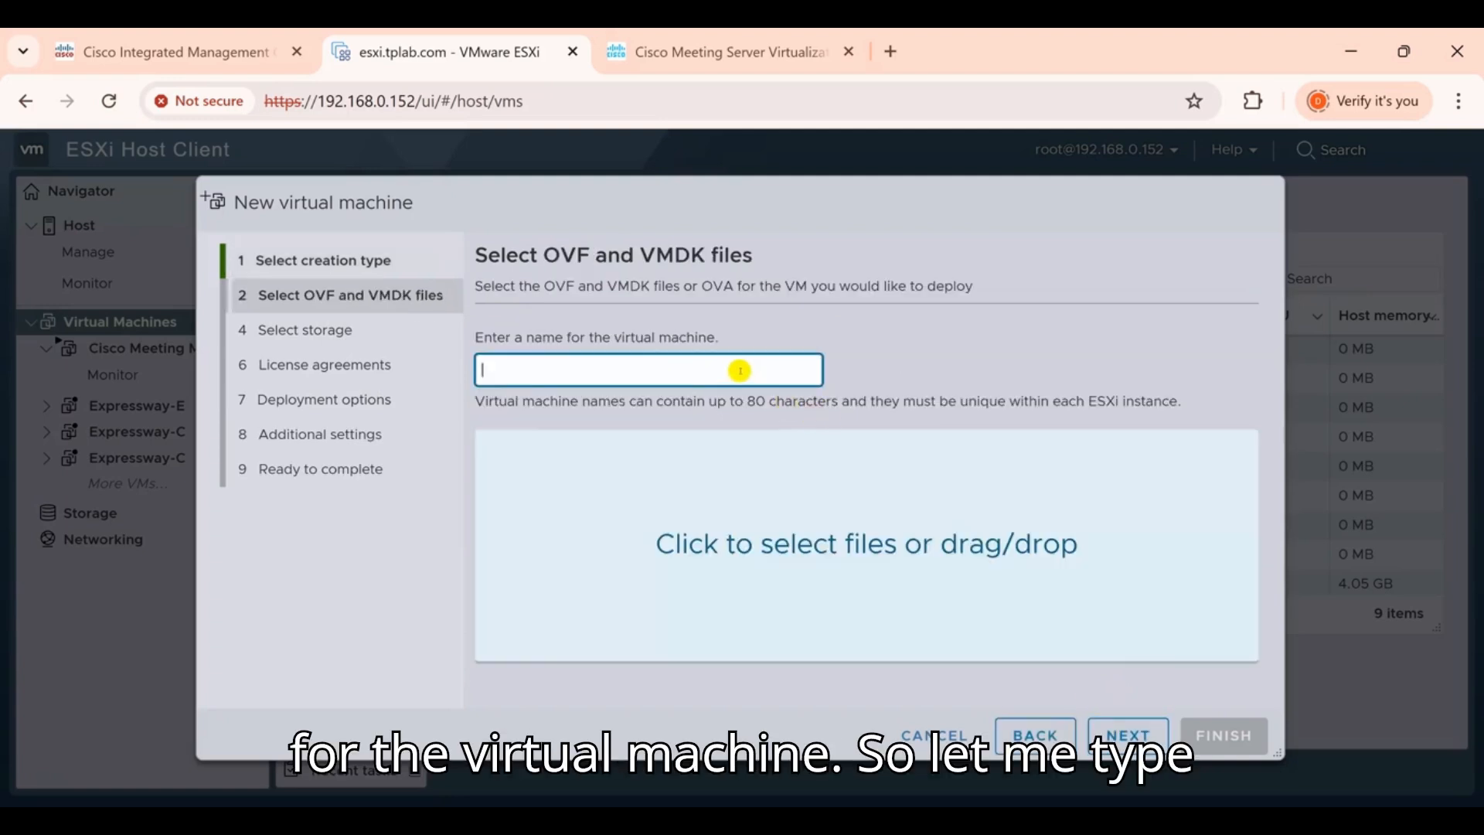
Name the VM 'Cisco Meeting Server (CMS-A)' and attach Cisco_Meeting_Server_3_11_2_vSphere-7_0.ova
type("Cisco Me")
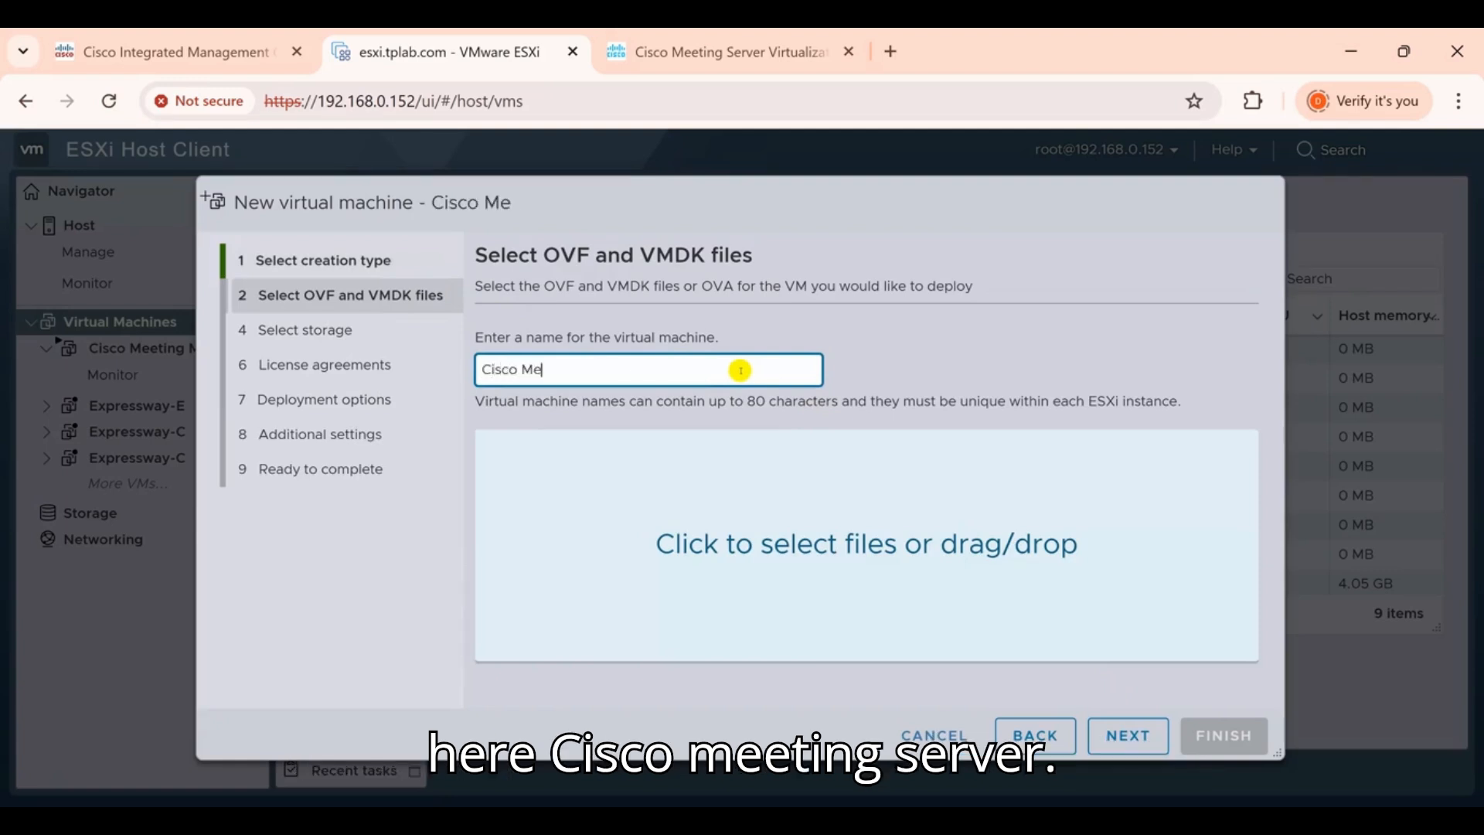
type("eting Server (CMS)")
key("Left")
type("-A")
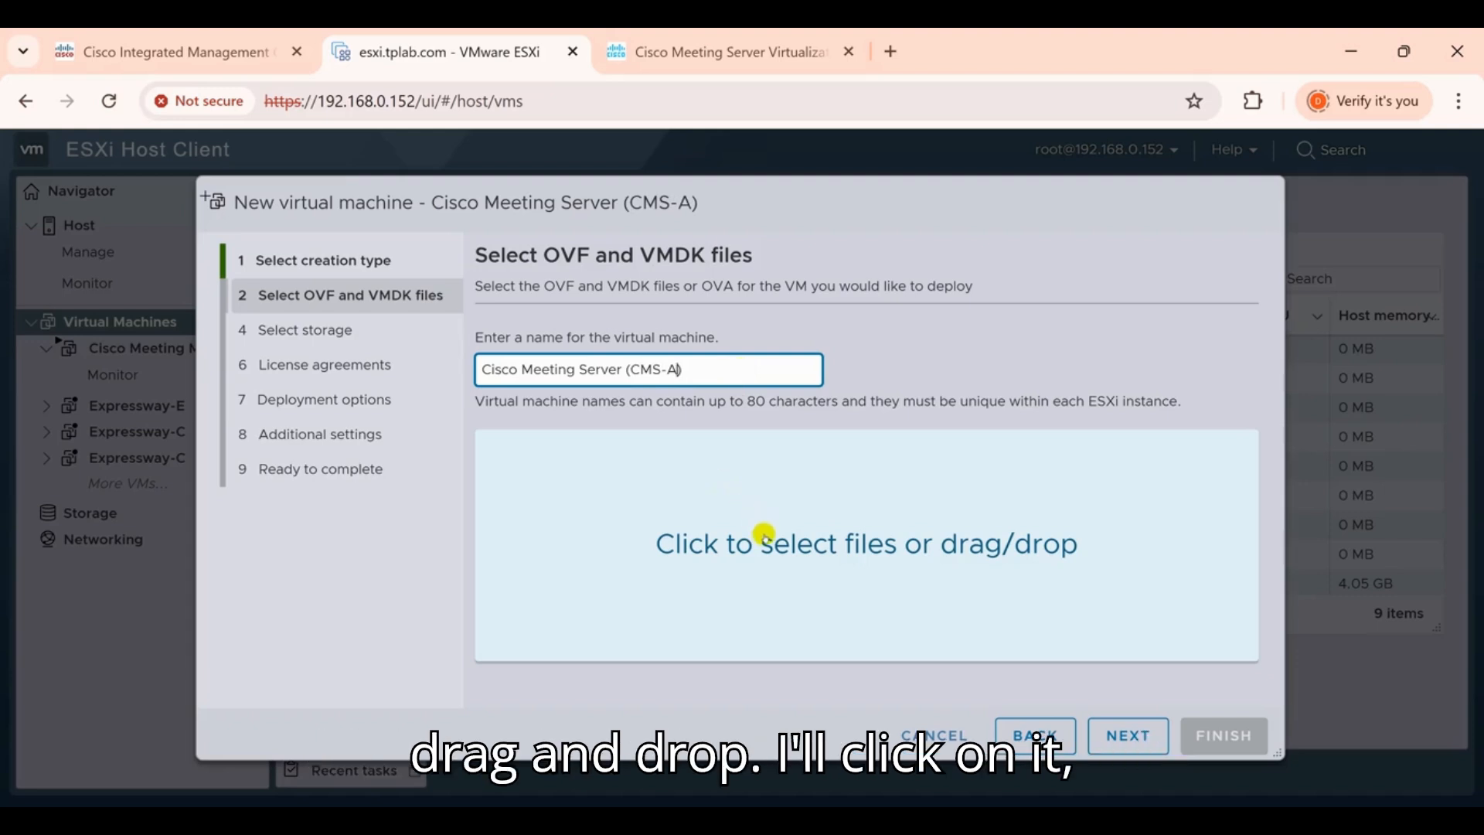
left_click(738, 549)
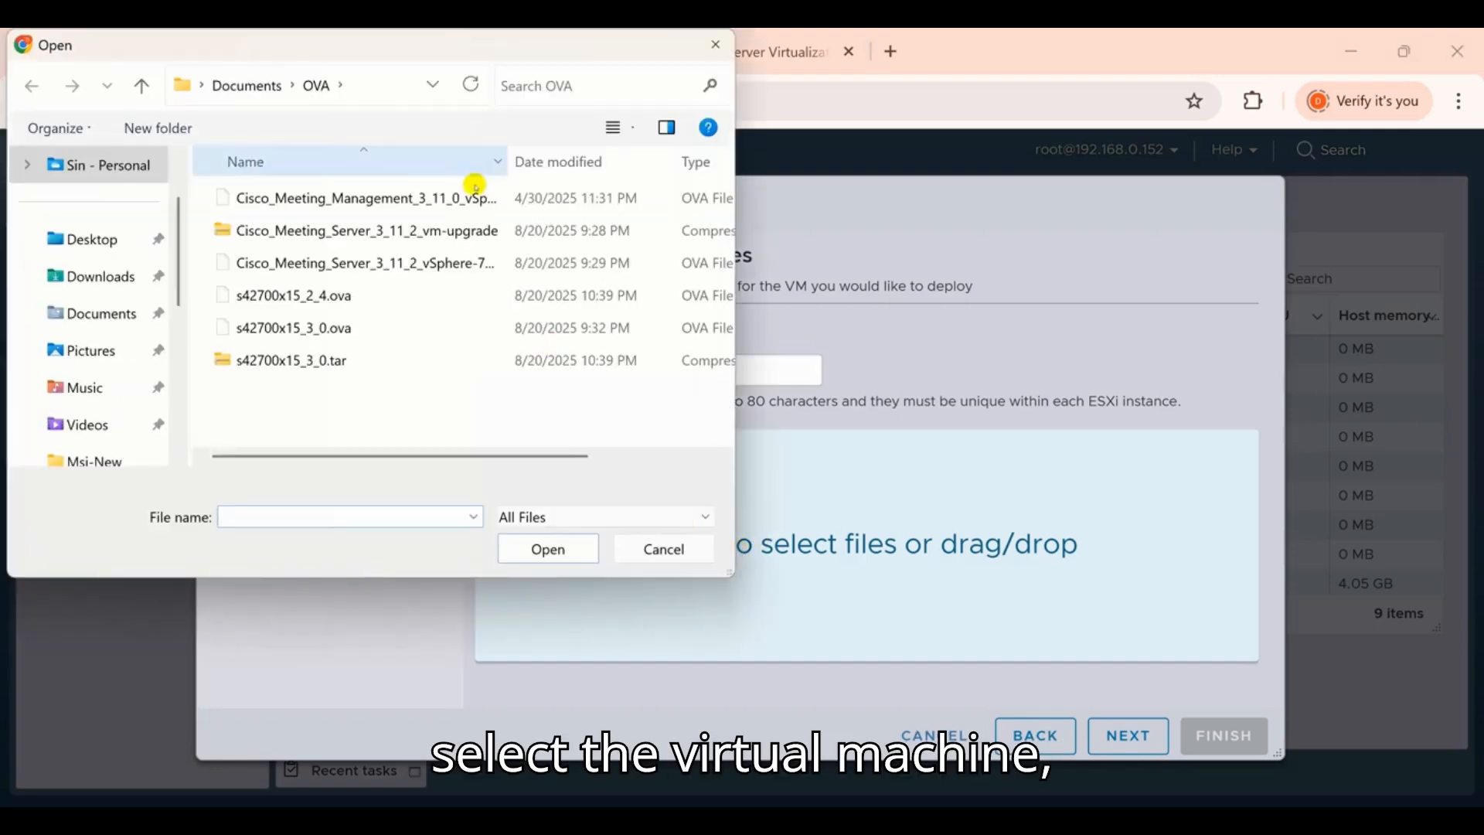
left_click(459, 255)
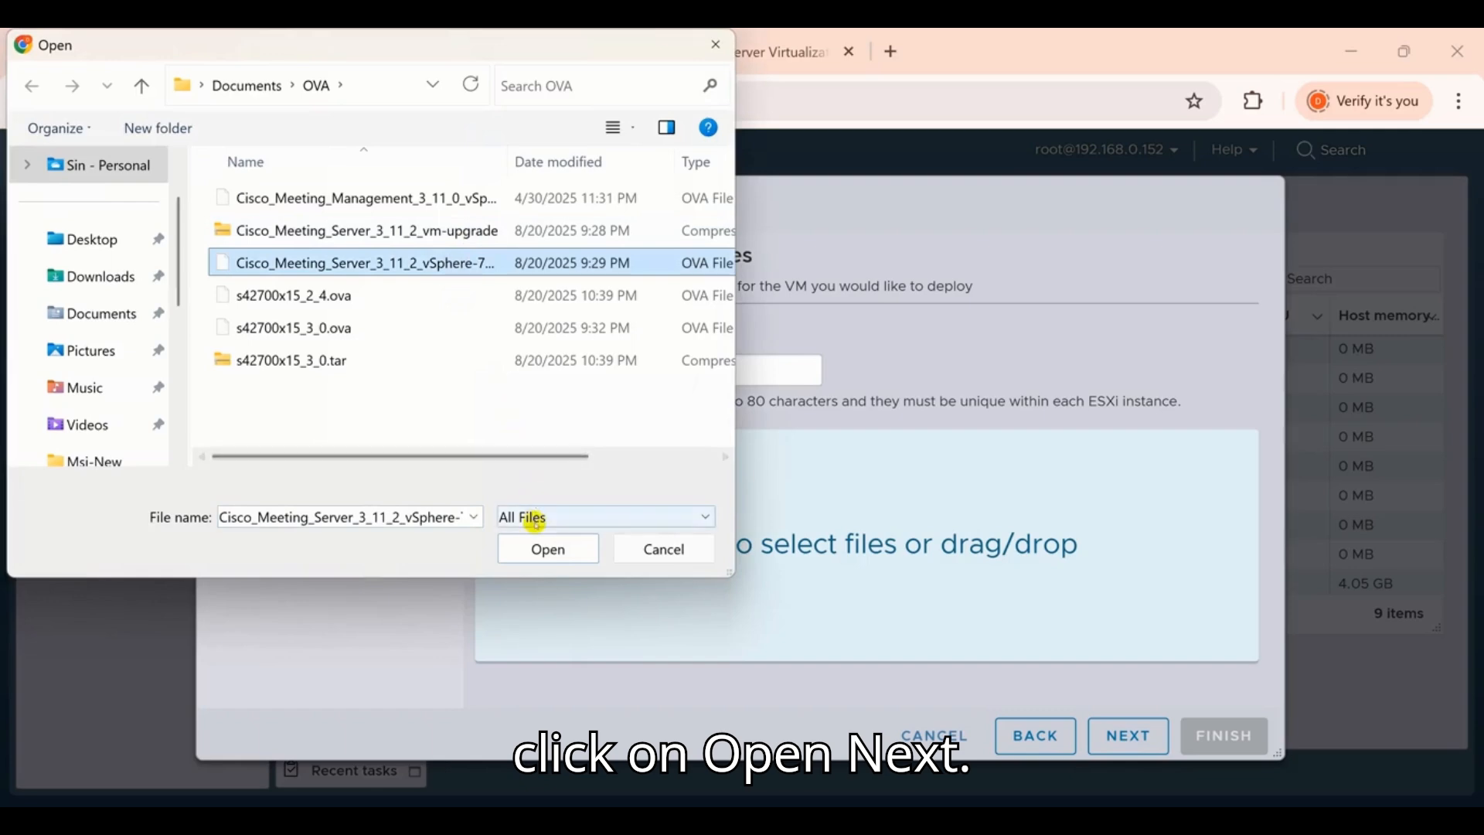
left_click(544, 549)
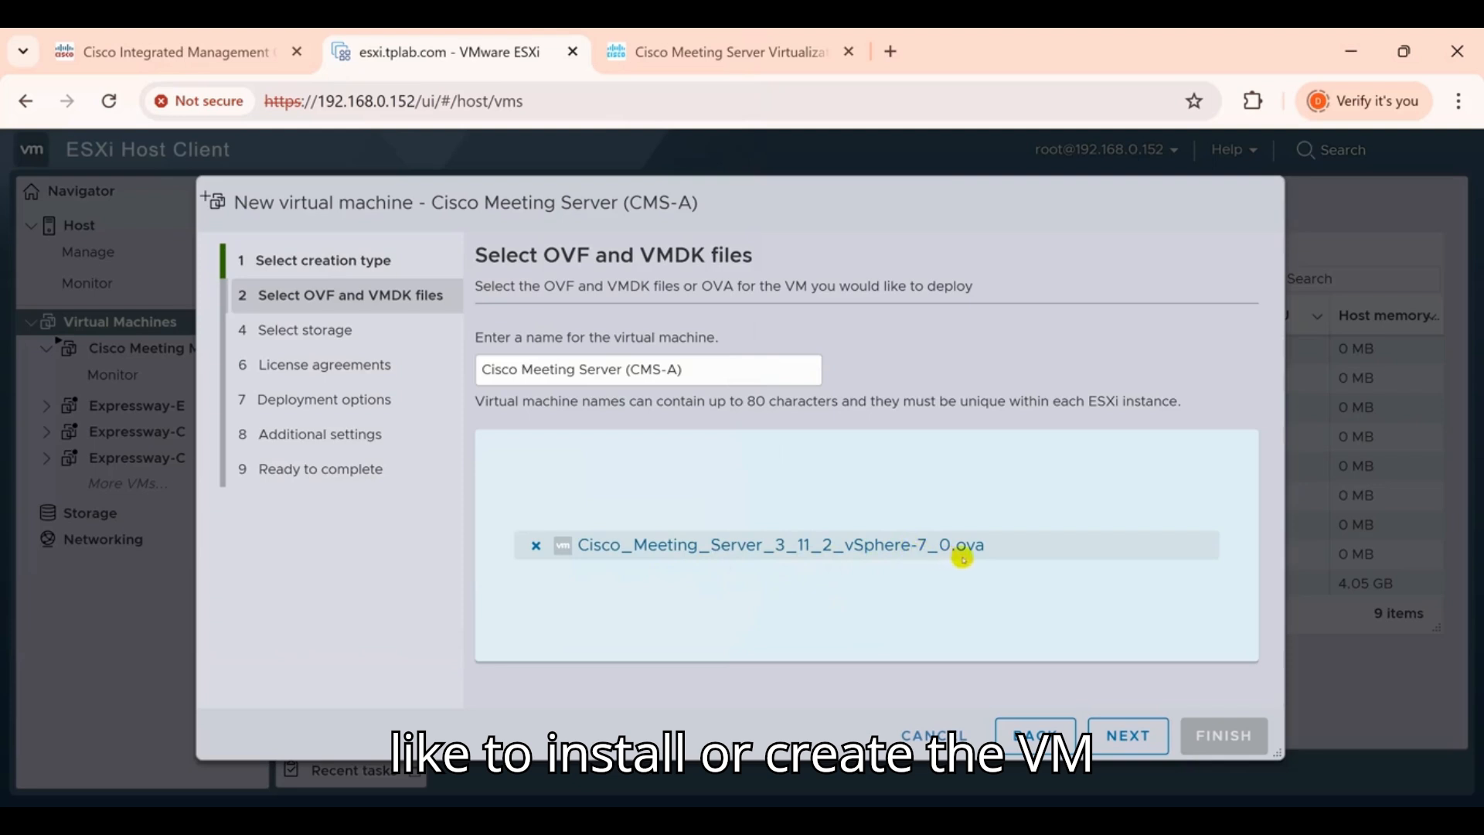
Deploy the VM to datastore2 with VM Network mapping and thin provisioning, and finish the wizard
left_click(1127, 733)
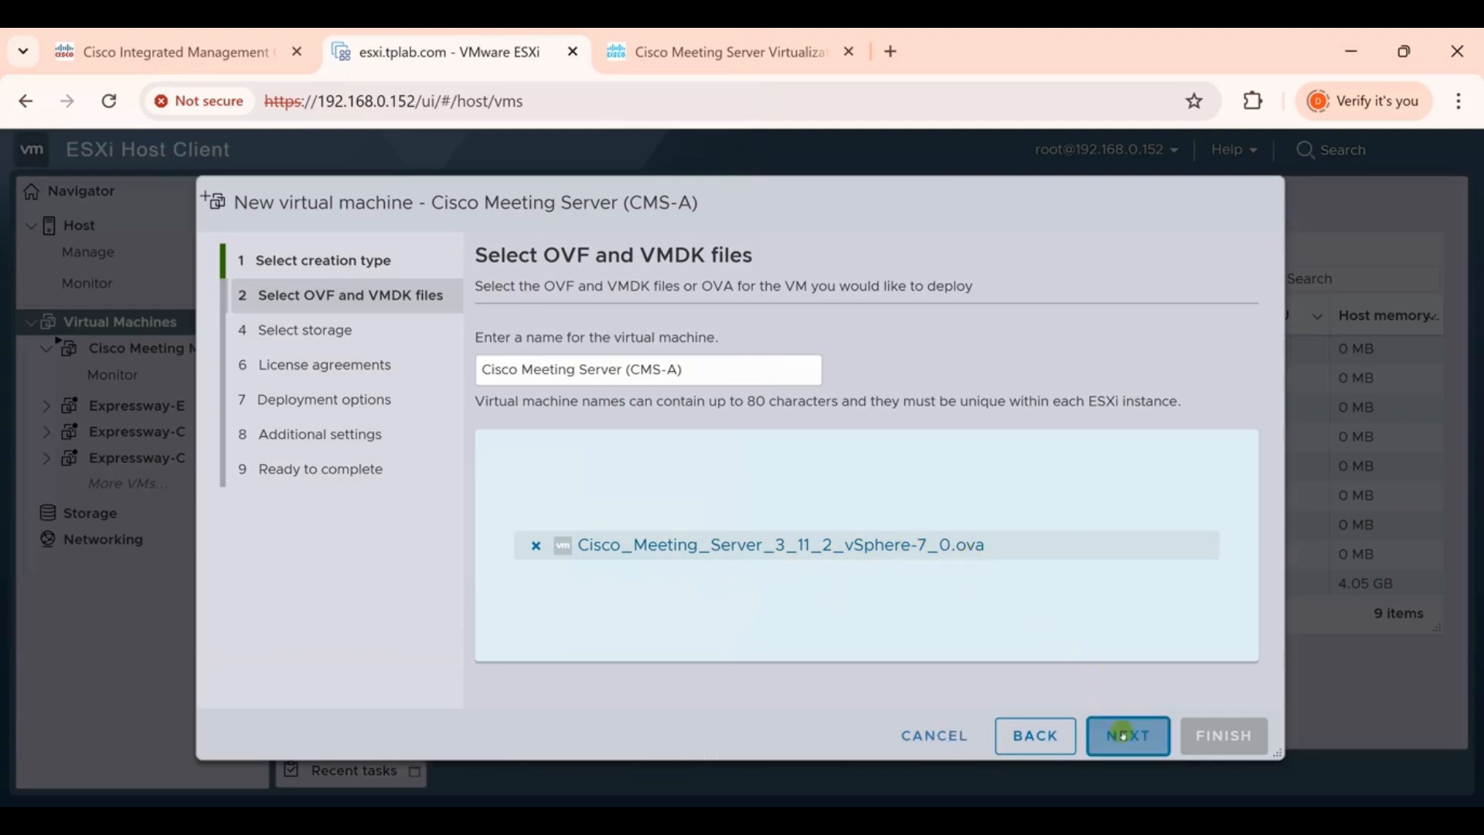
left_click(881, 528)
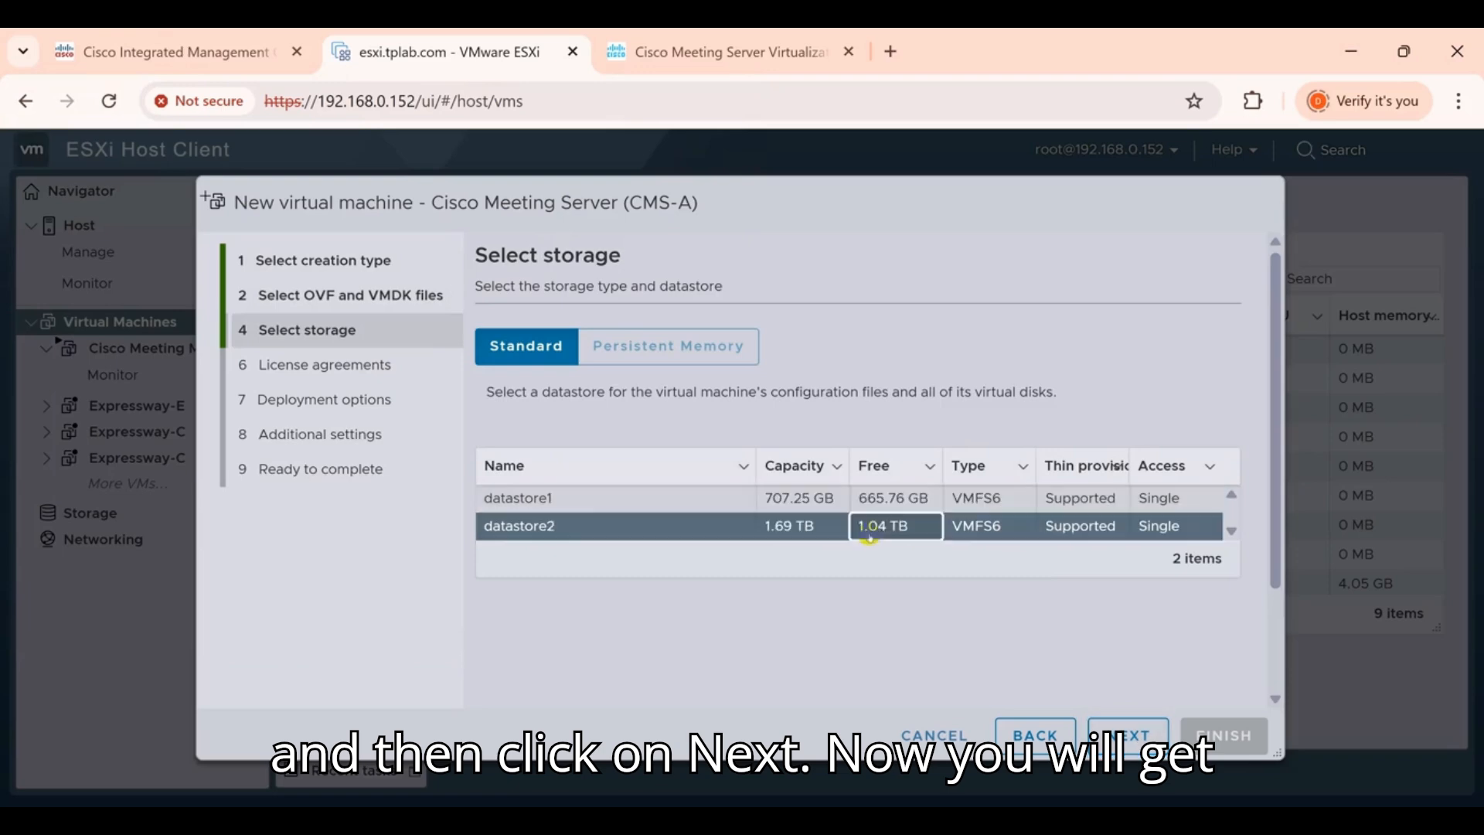
left_click(1099, 730)
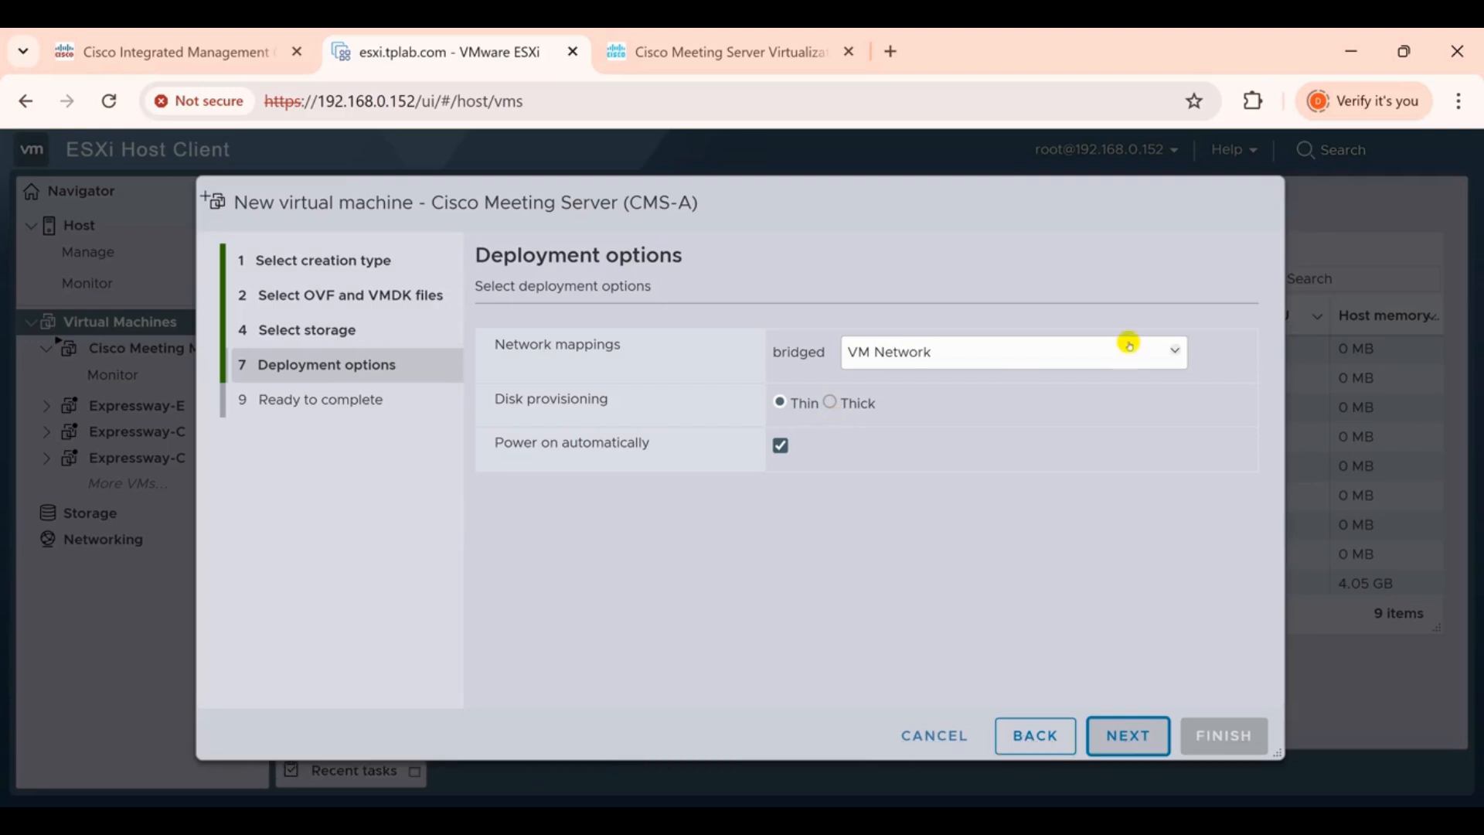
left_click(1163, 347)
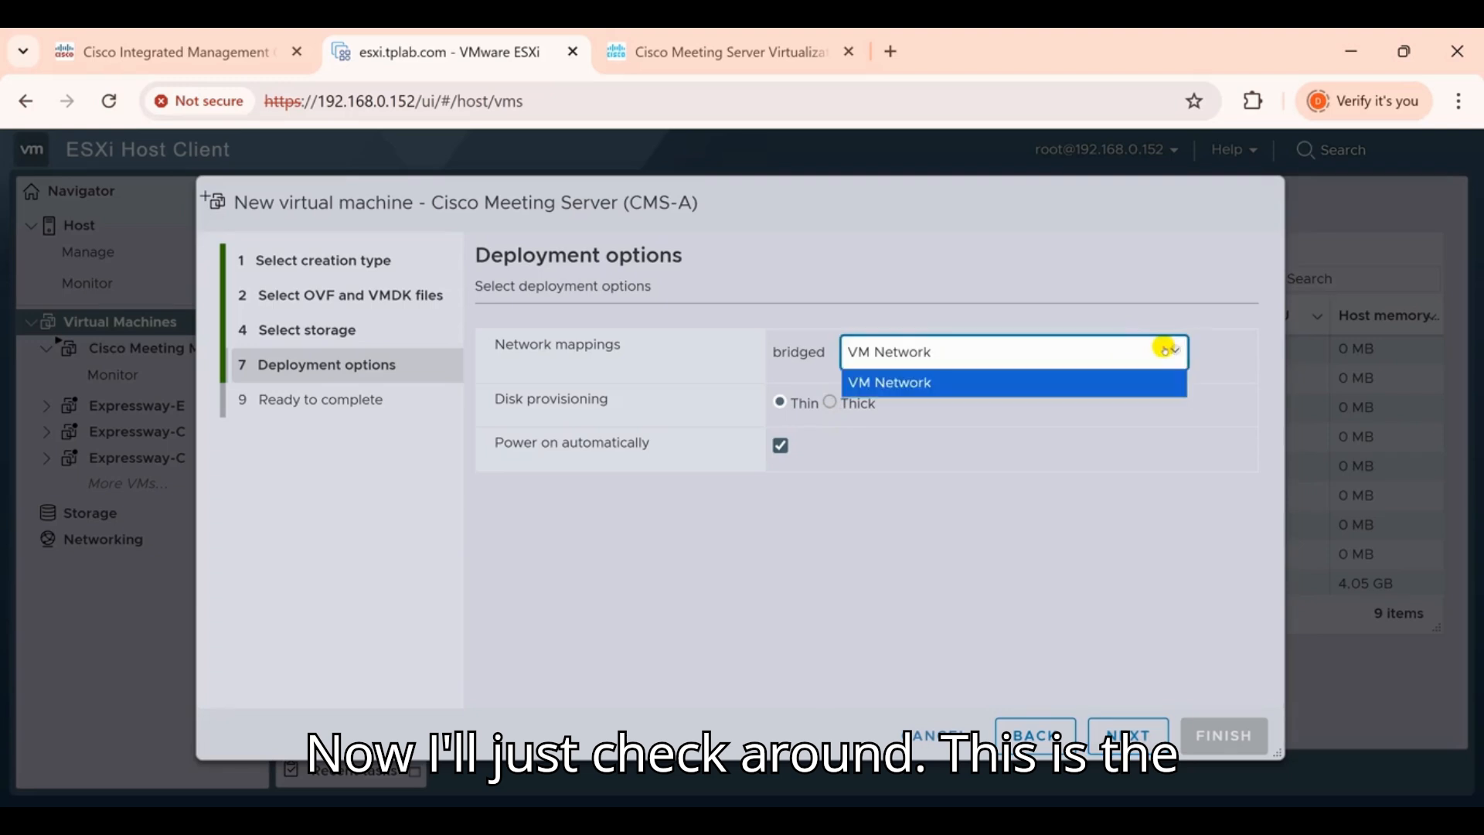
left_click(1089, 528)
left_click(1113, 730)
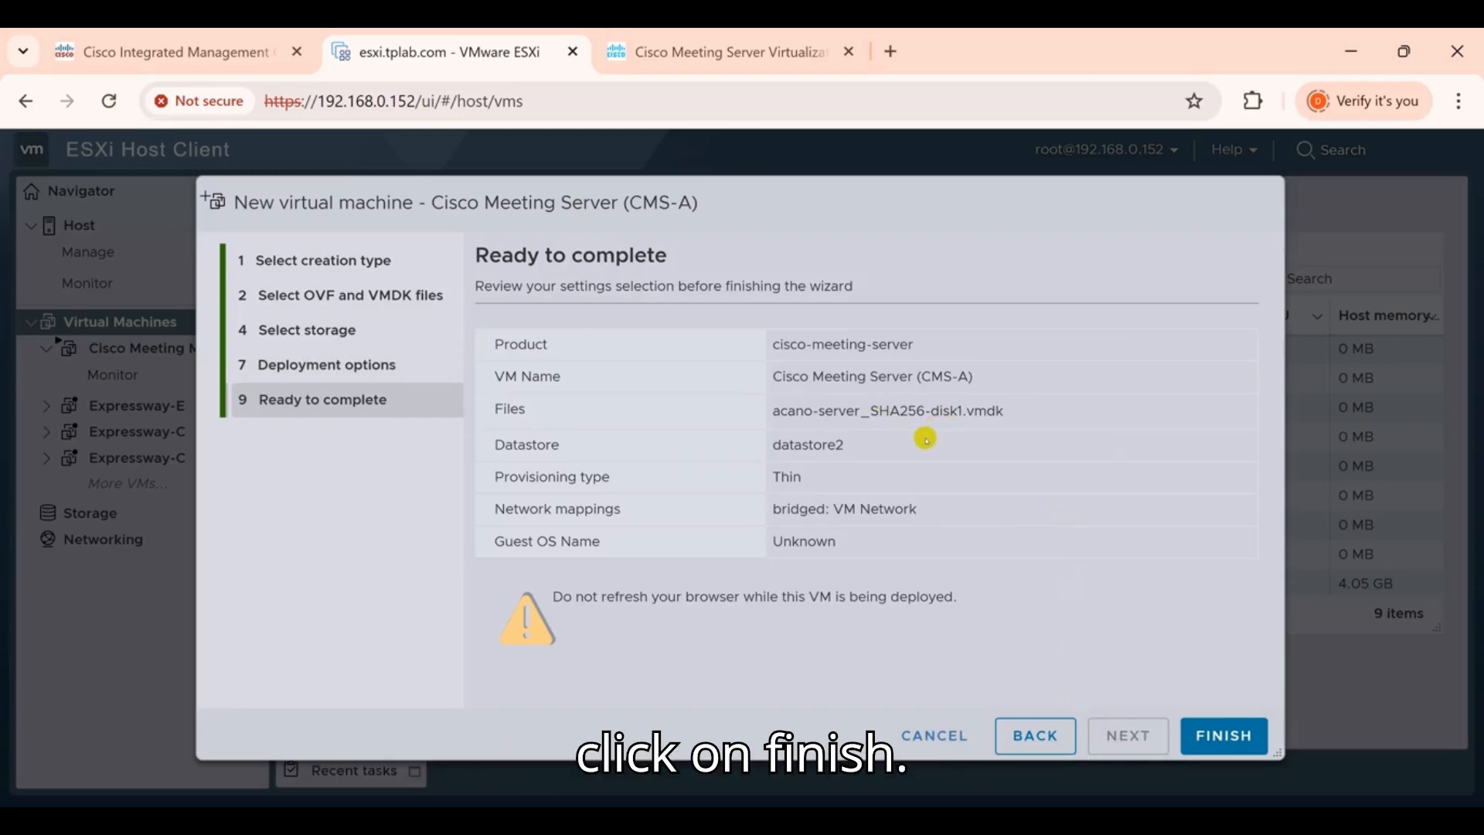
left_click(1223, 734)
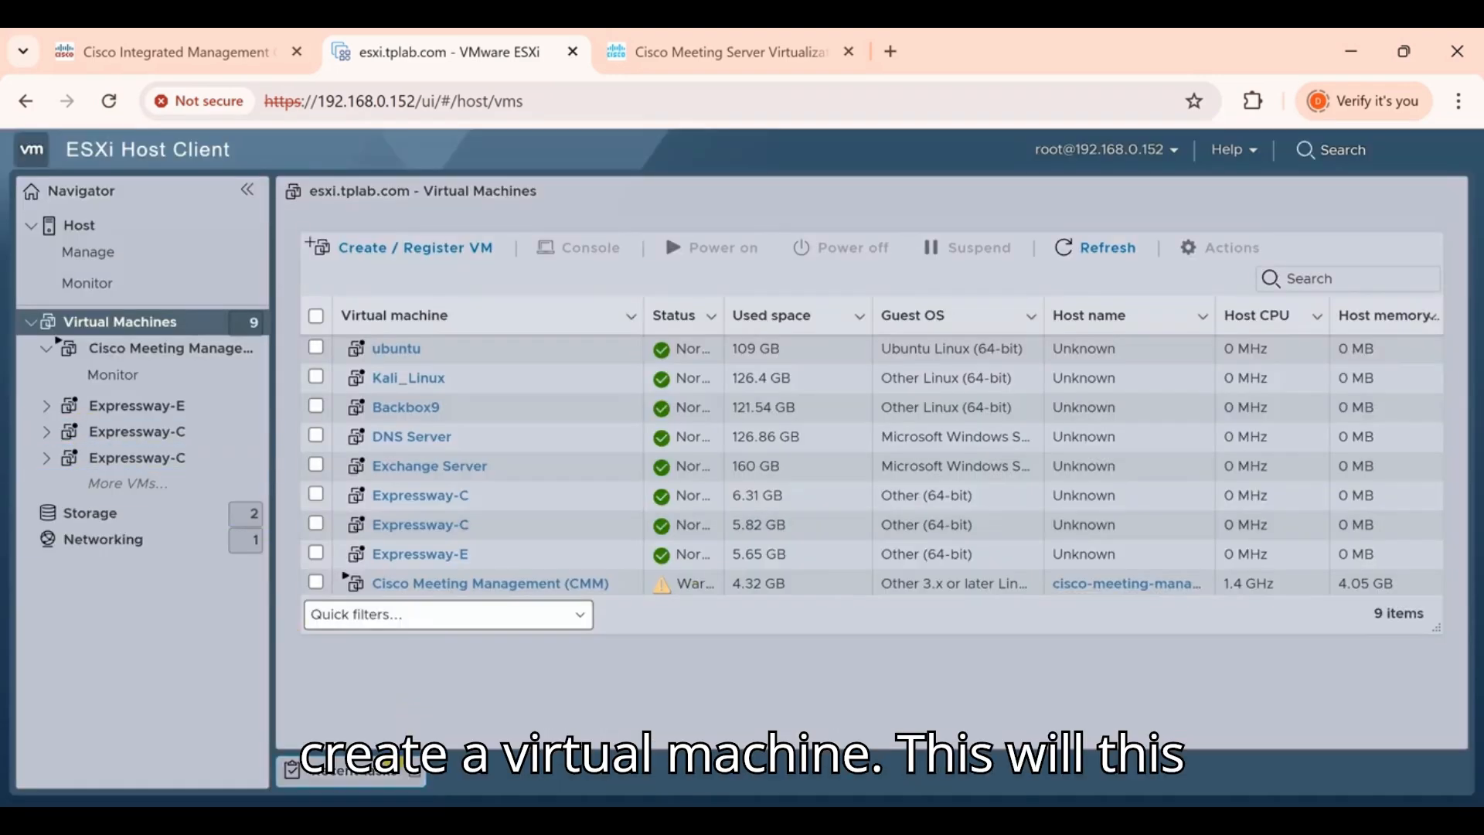
Check recent tasks for the finished import, then open the CMS-A VM page showing 8 CPUs, 16 GB
left_click(354, 771)
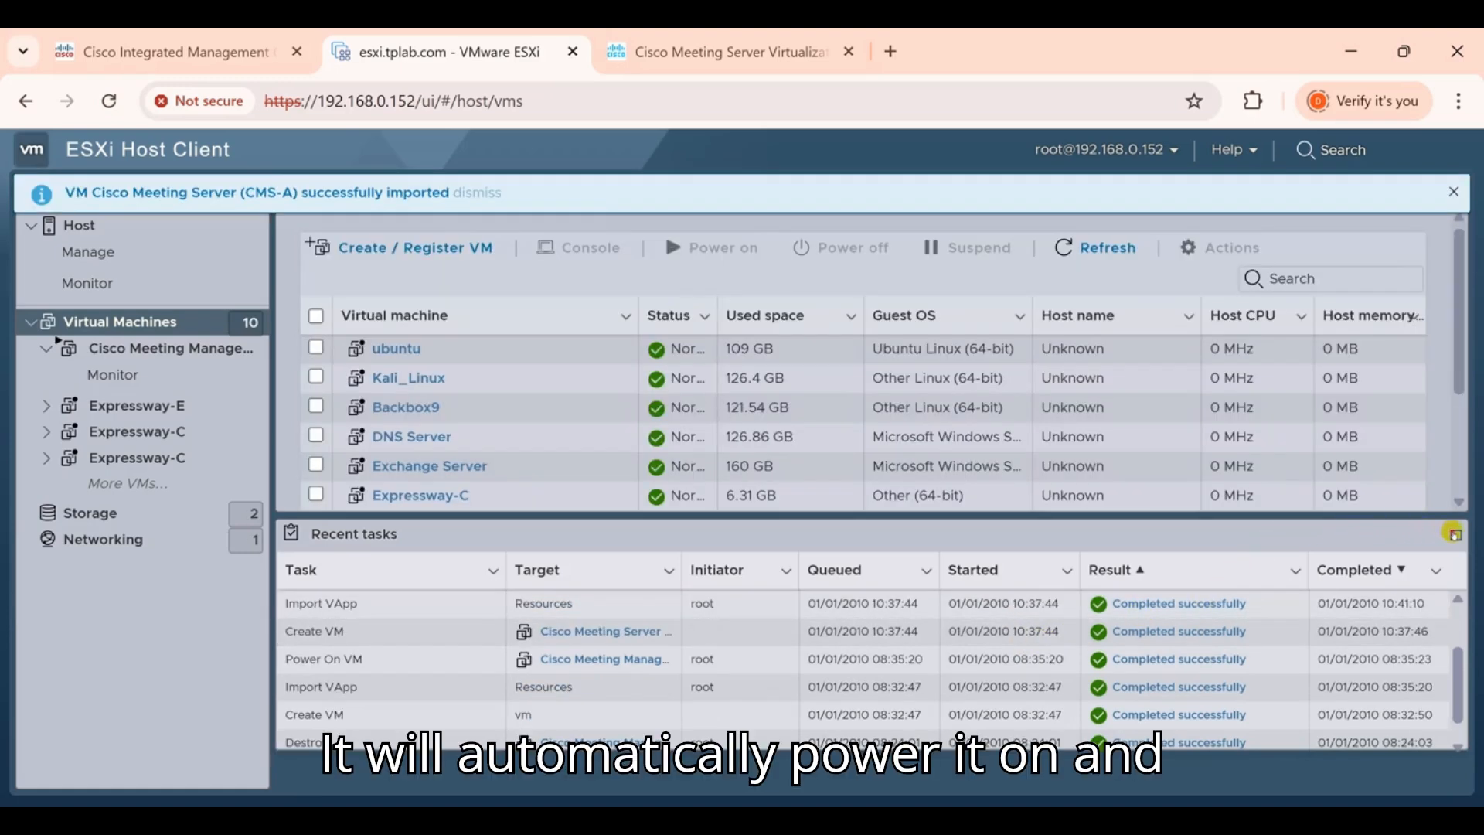
left_click(1454, 535)
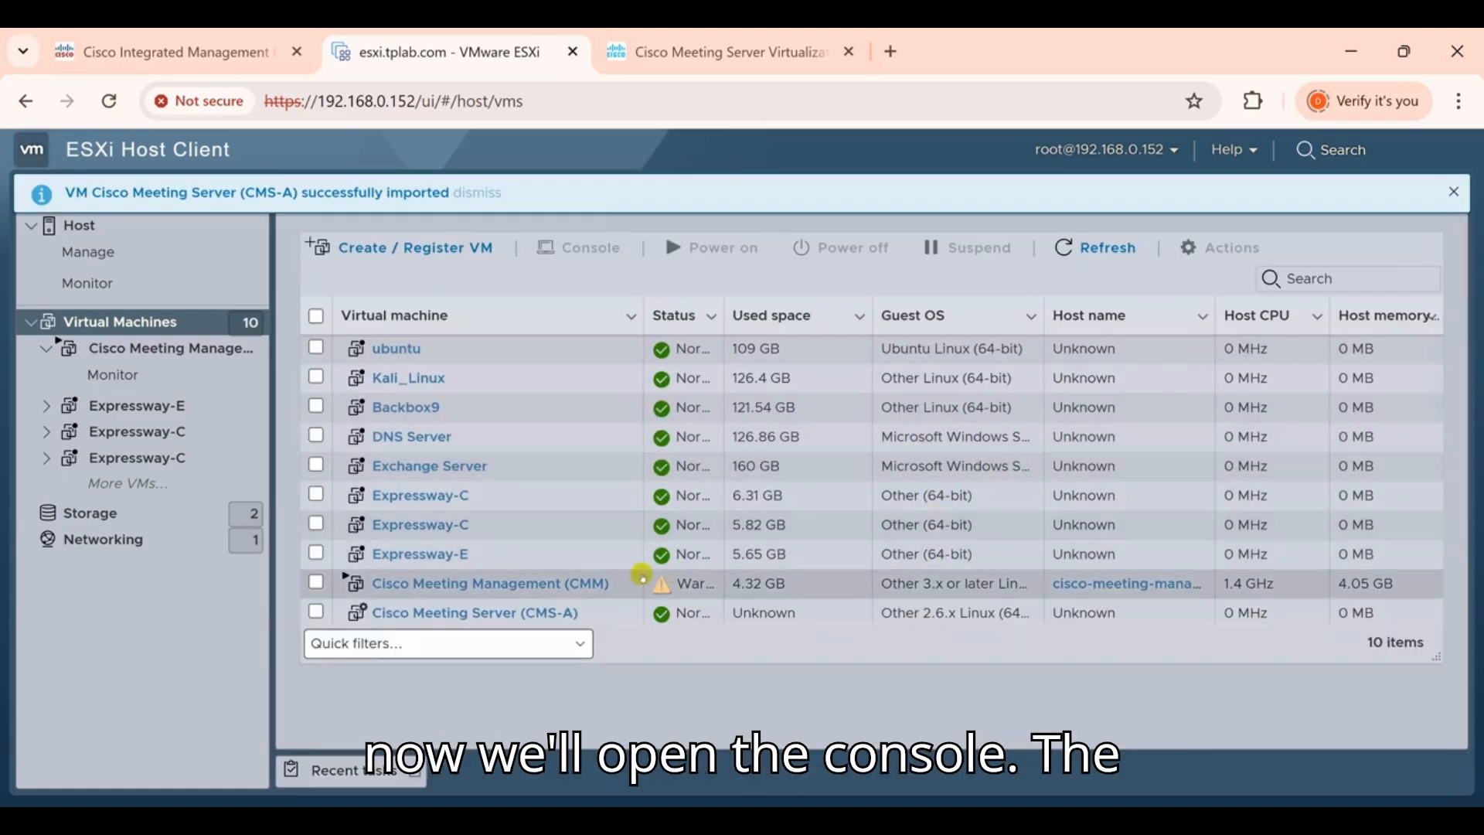
left_click(561, 608)
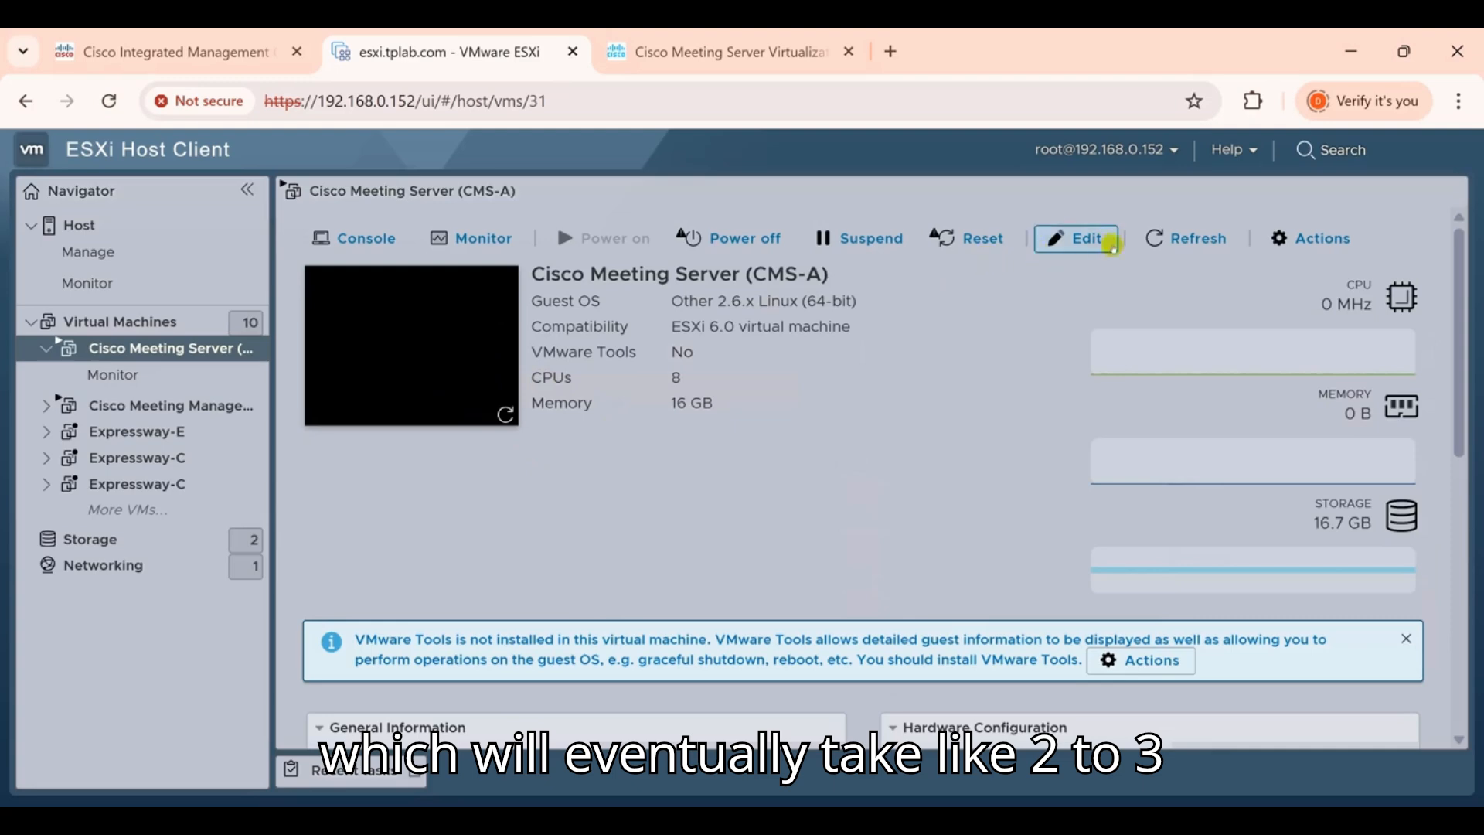
Install VMware Tools on the CMS-A VM from its Guest OS actions
left_click(1278, 236)
mouse_move(1280, 236)
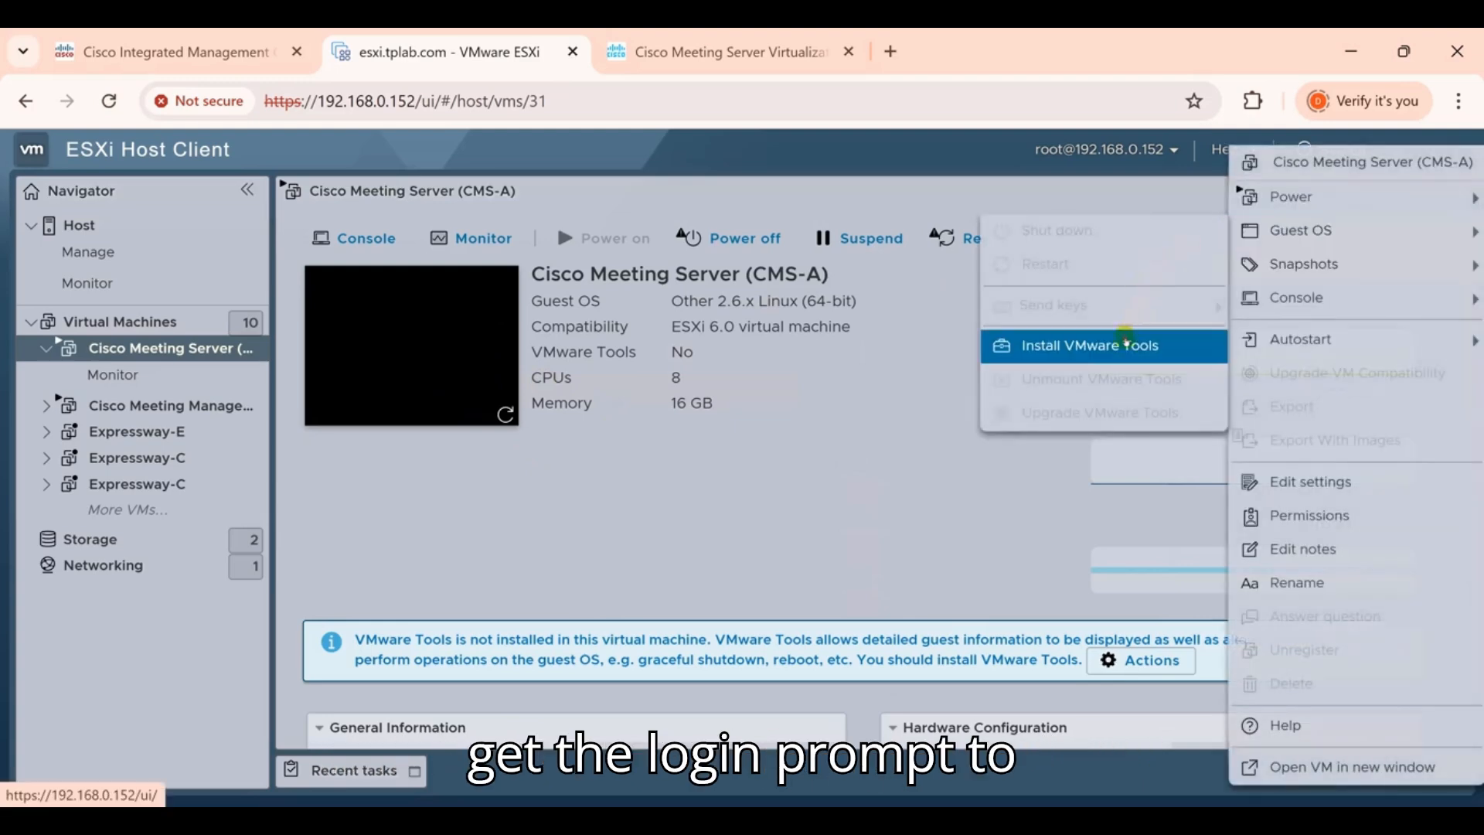
left_click(1125, 345)
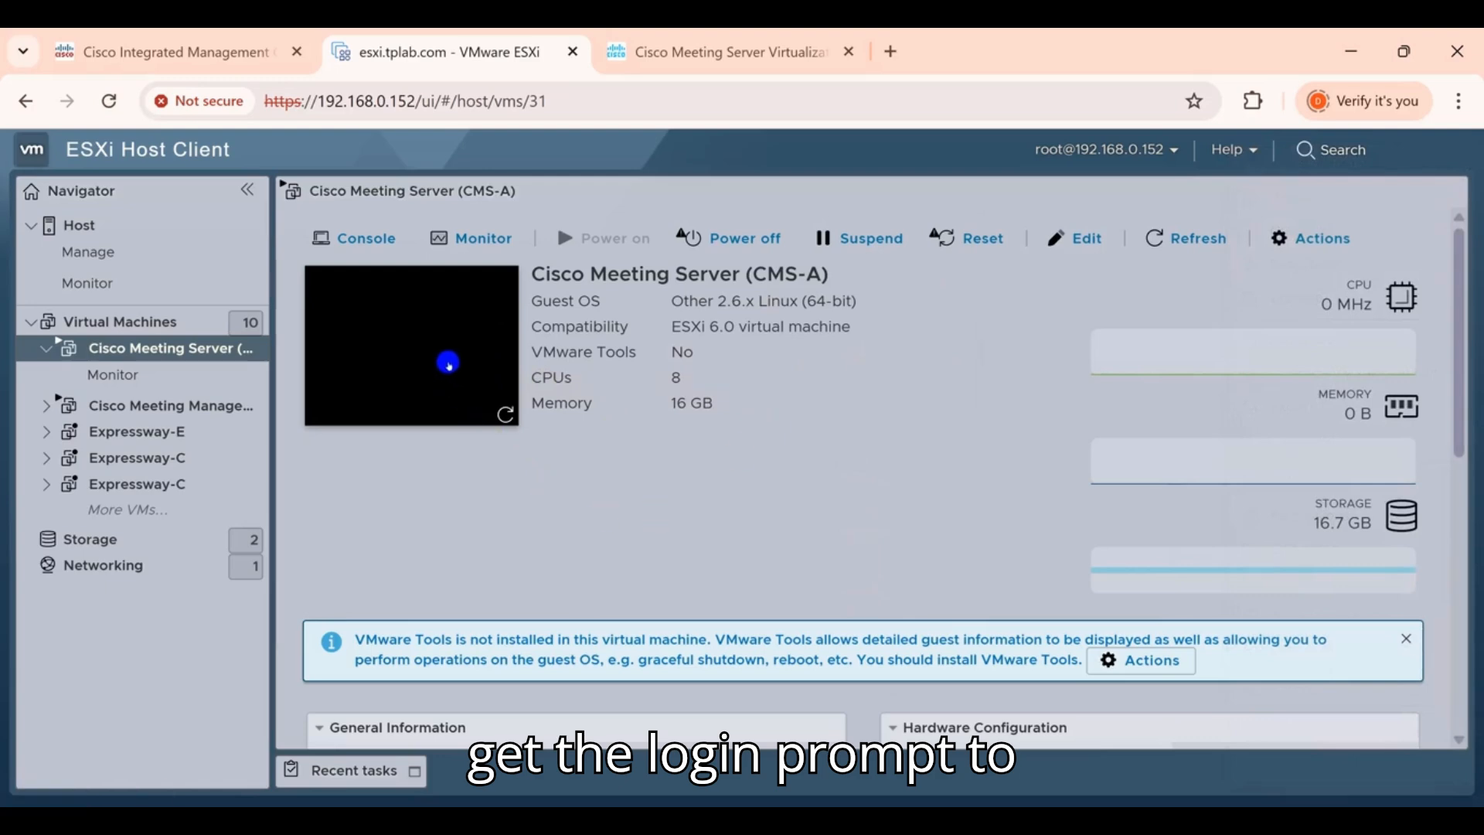
Open the CMS-A console, move it left and enlarge it to watch the boot
left_click(448, 363)
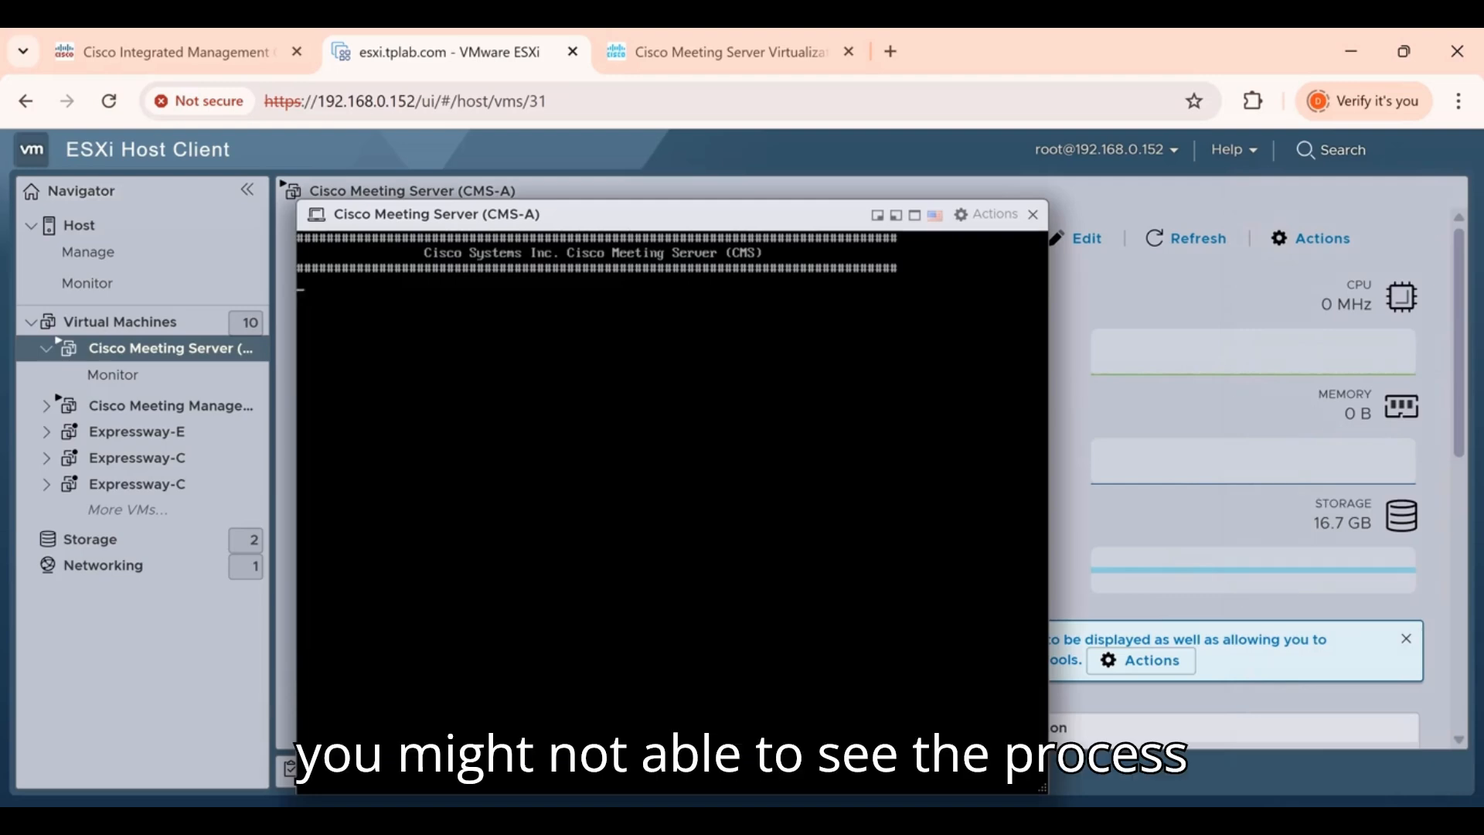
left_click_drag(654, 219, 380, 164)
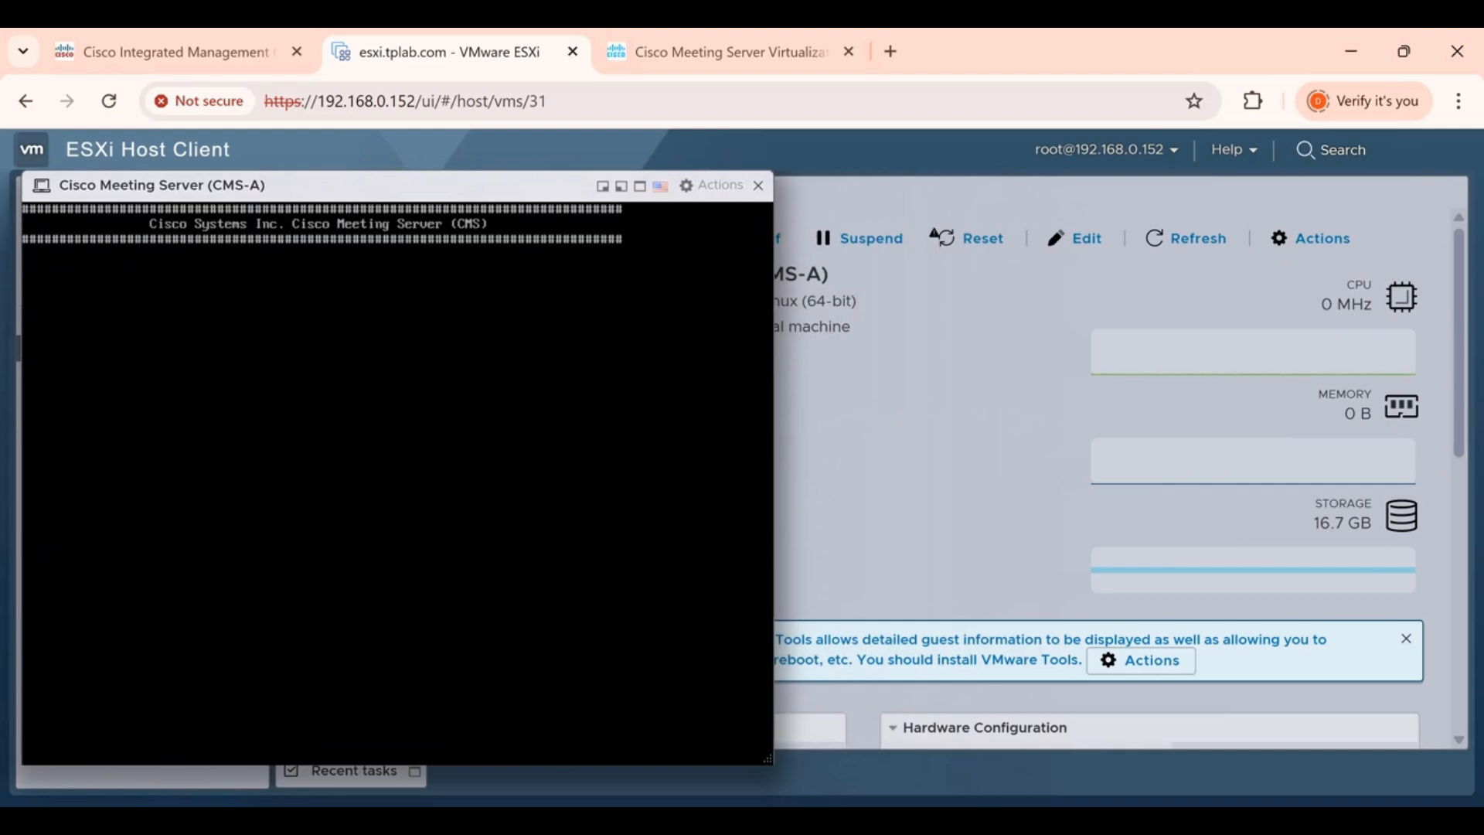
left_click(640, 187)
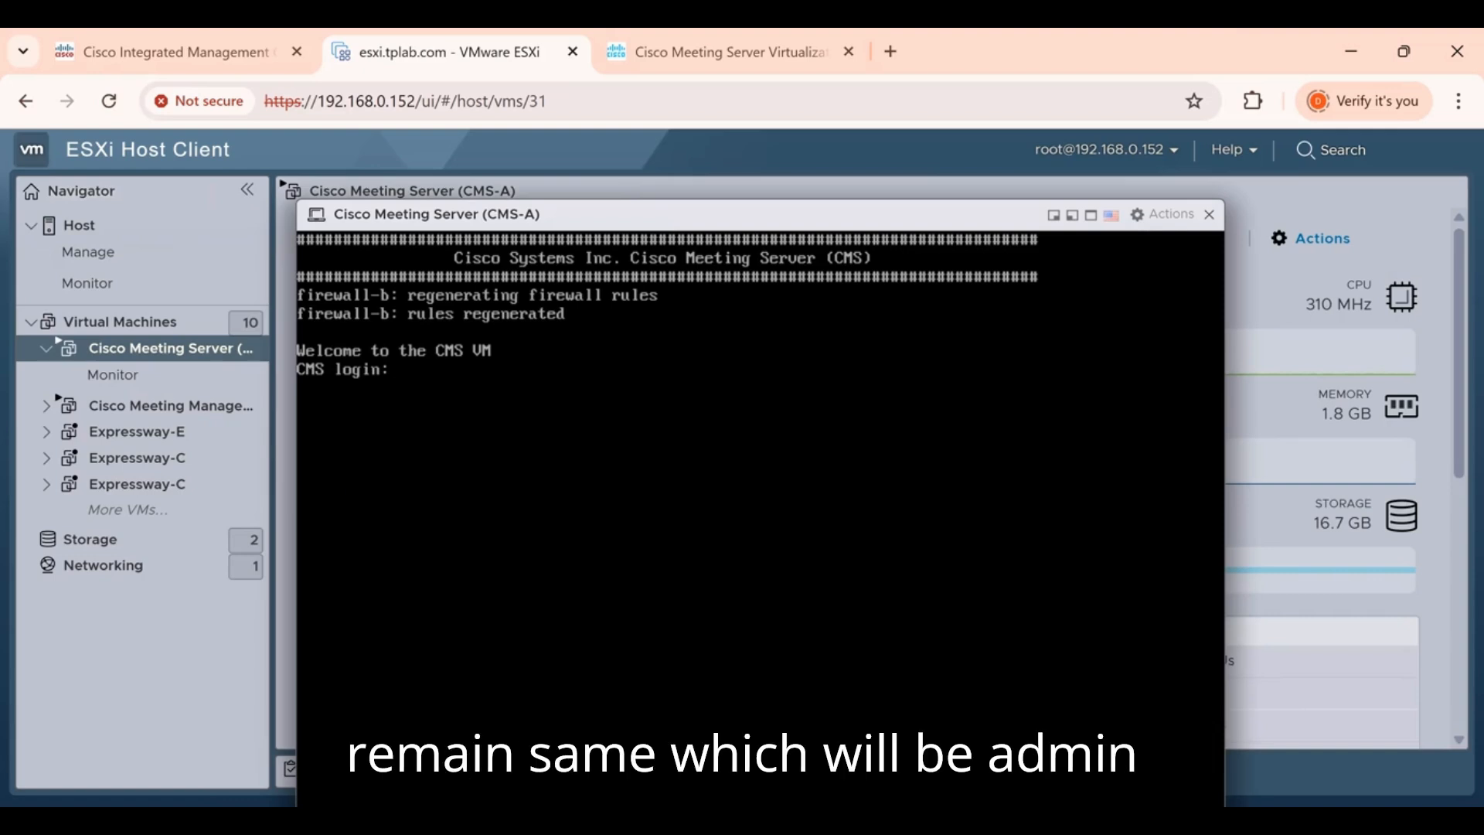
Log in as admin with the blank initial password and set a new confirmed password
type("admin")
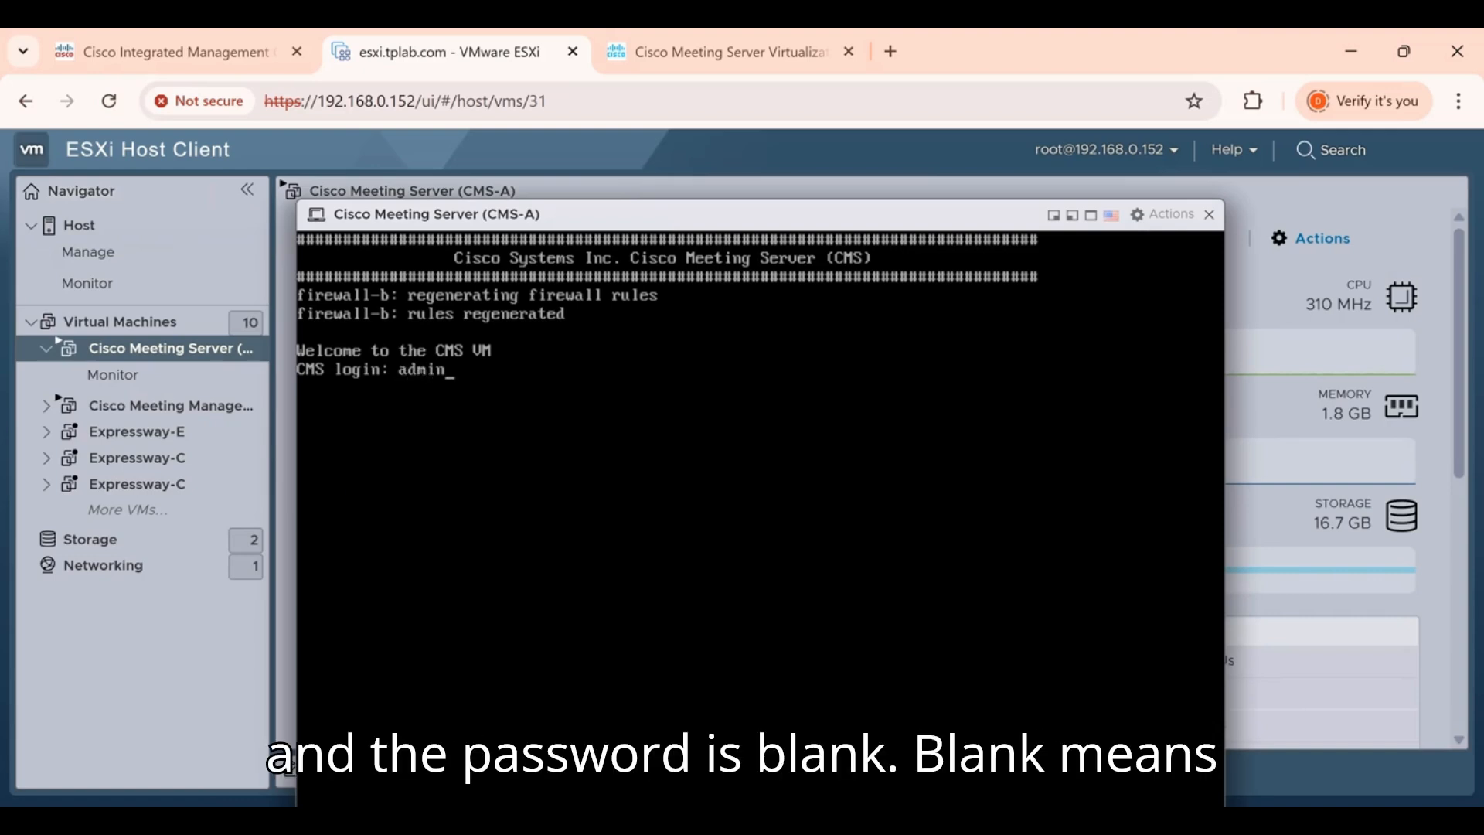
key("Return")
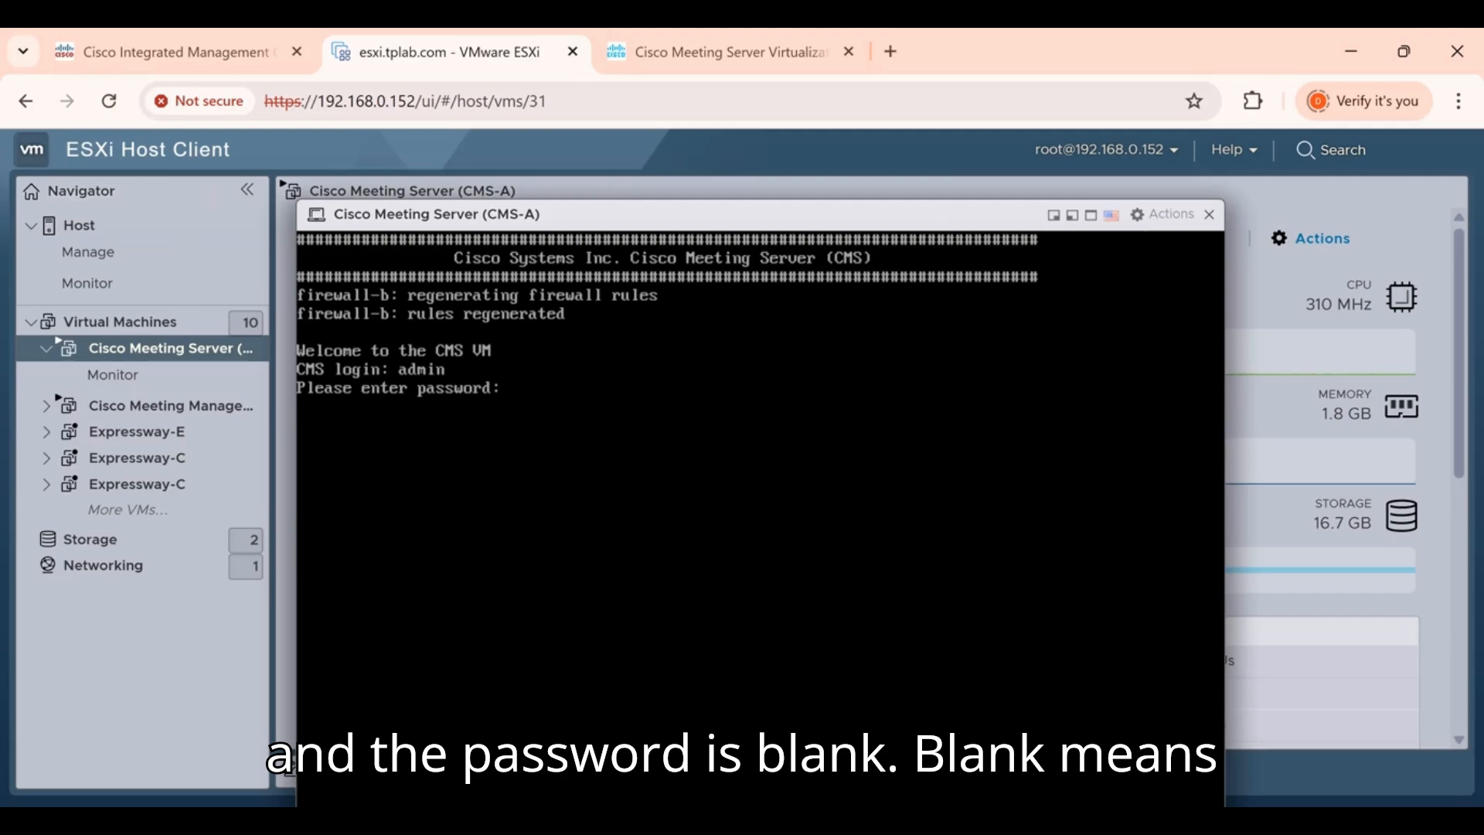
key("Return")
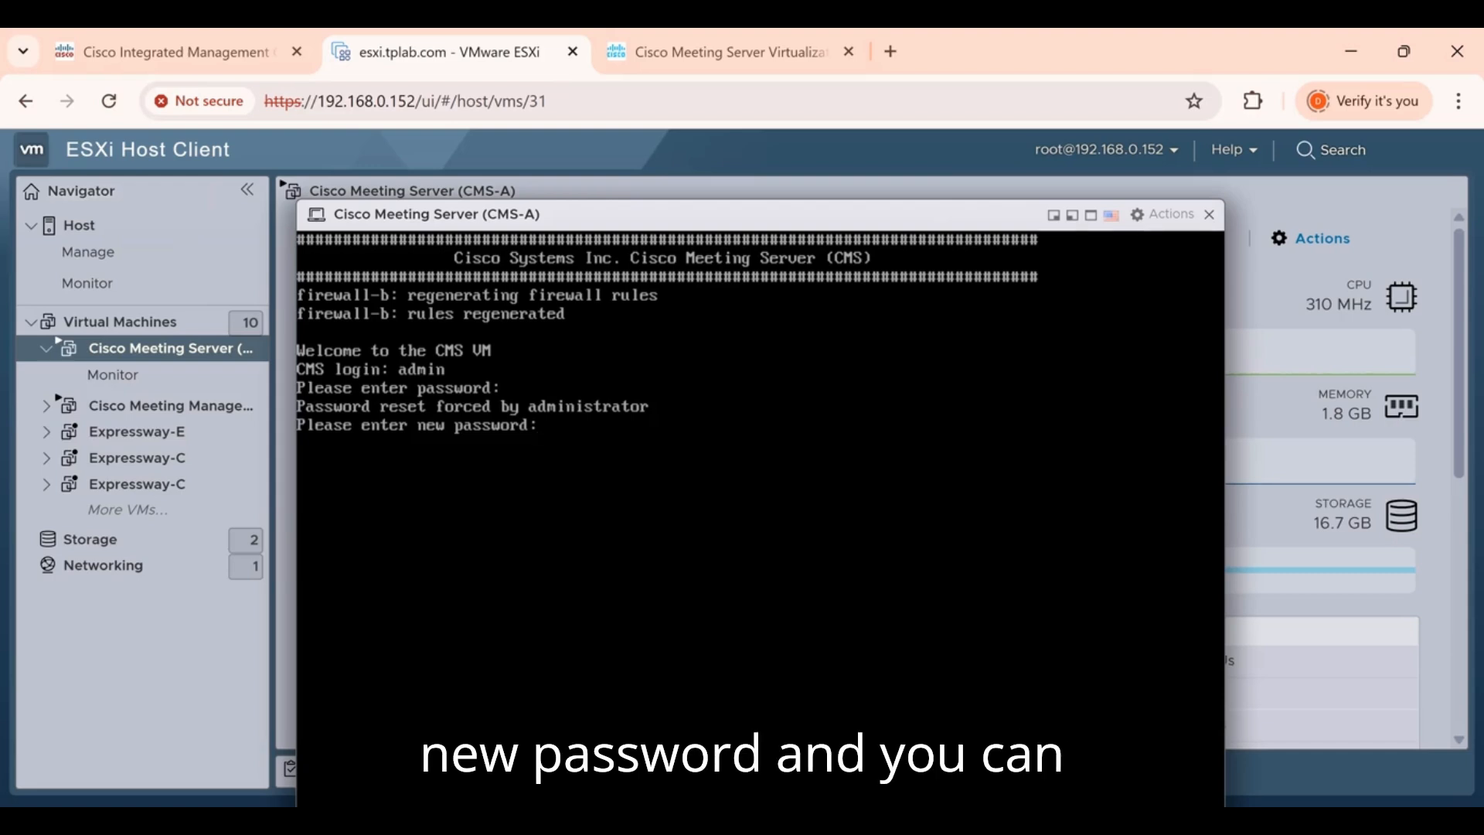
key("Return")
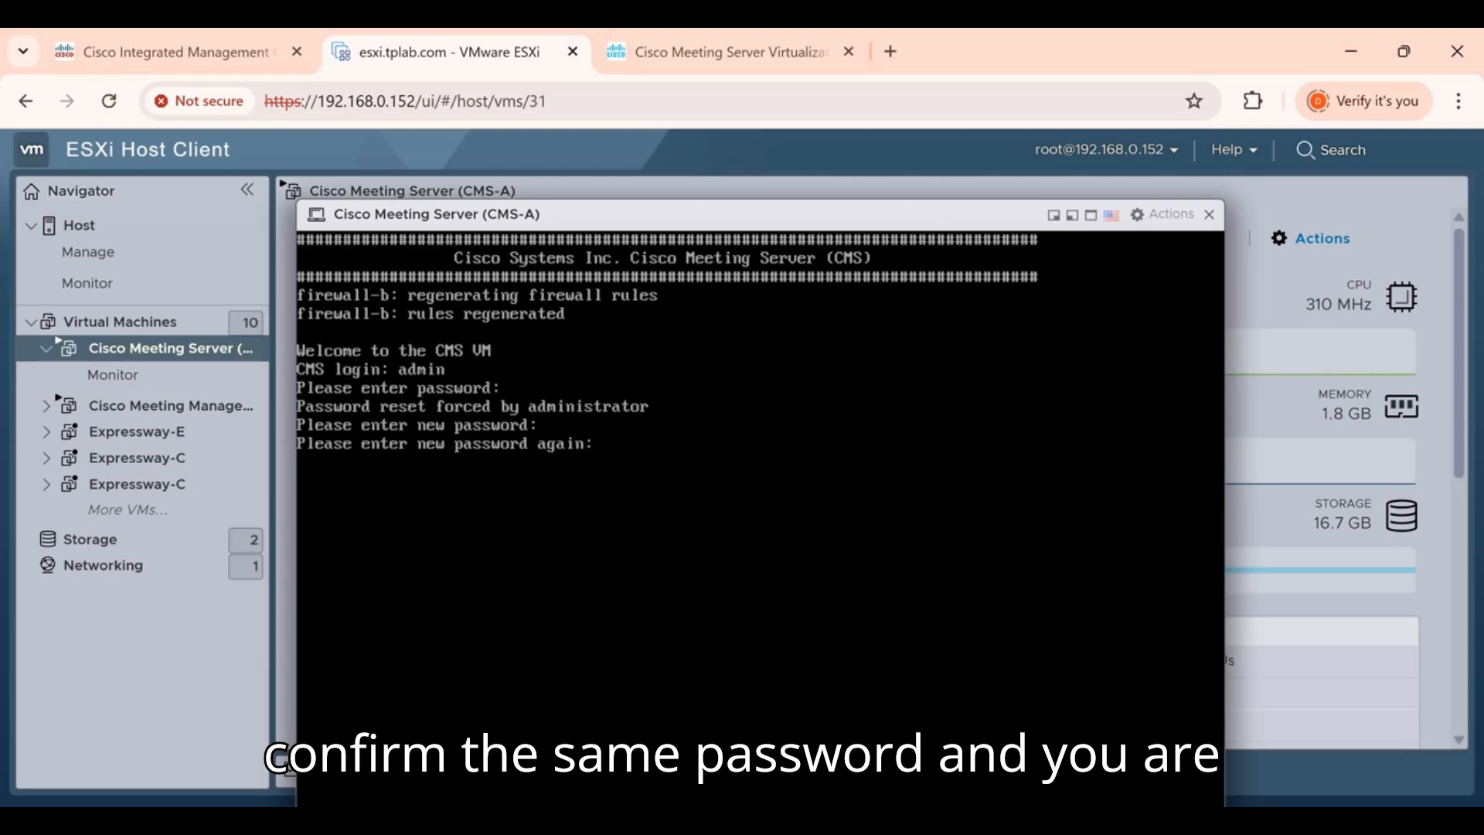
key("Return")
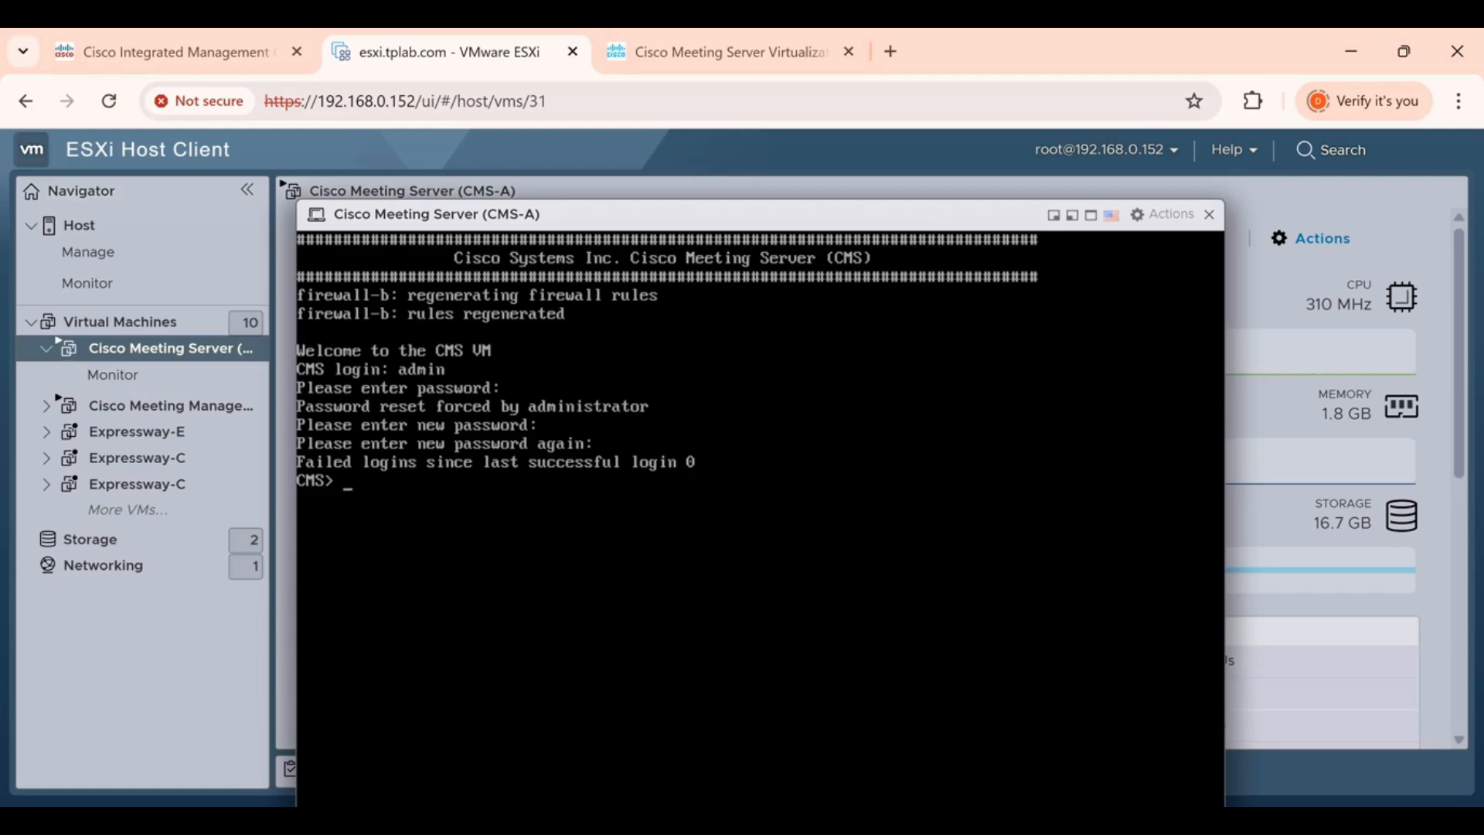
key("Return")
key("Return")
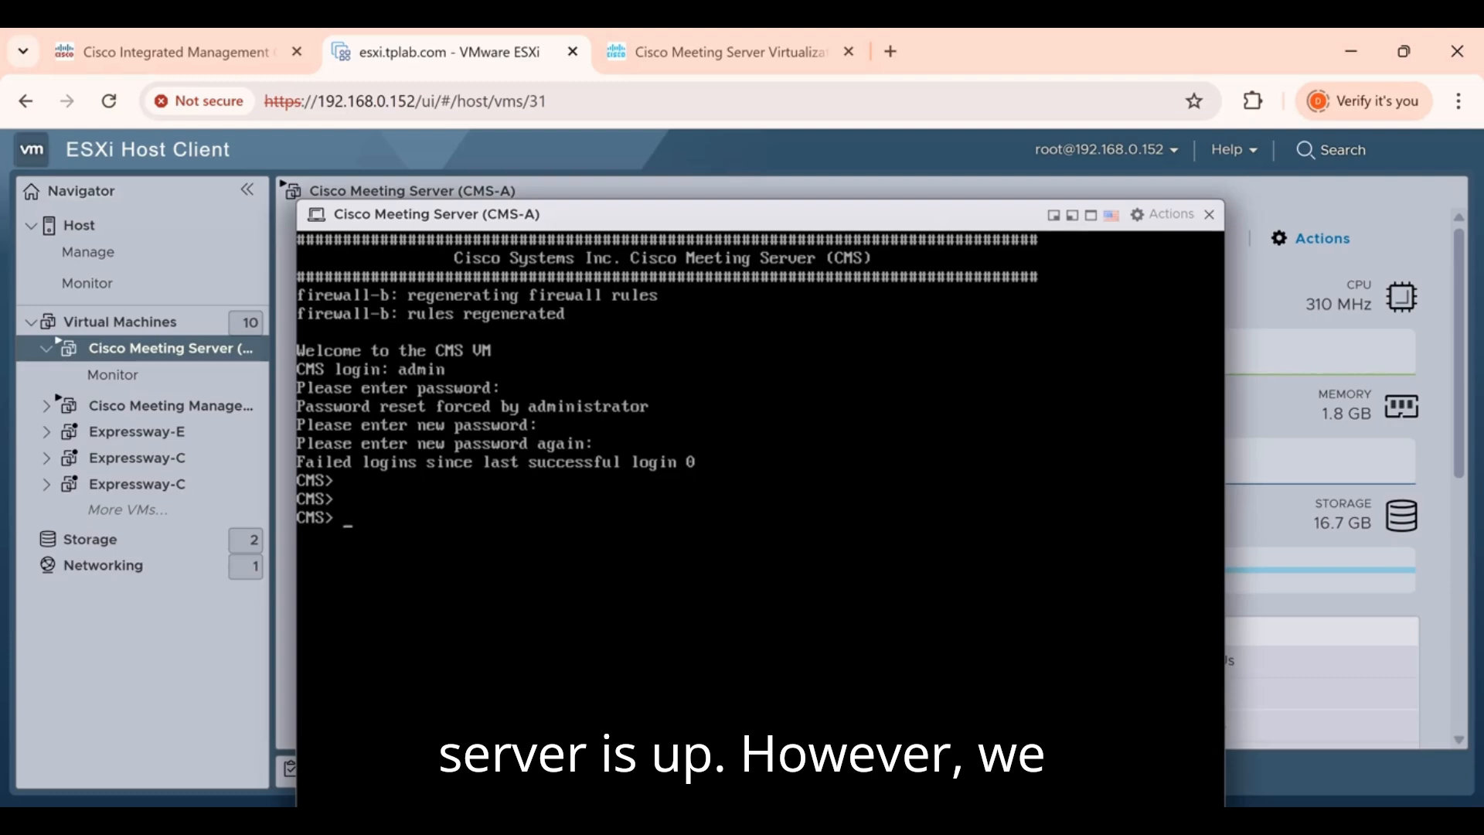
Set the hostname to cmsa with 'hostname cmsa' and type reboot
type("h")
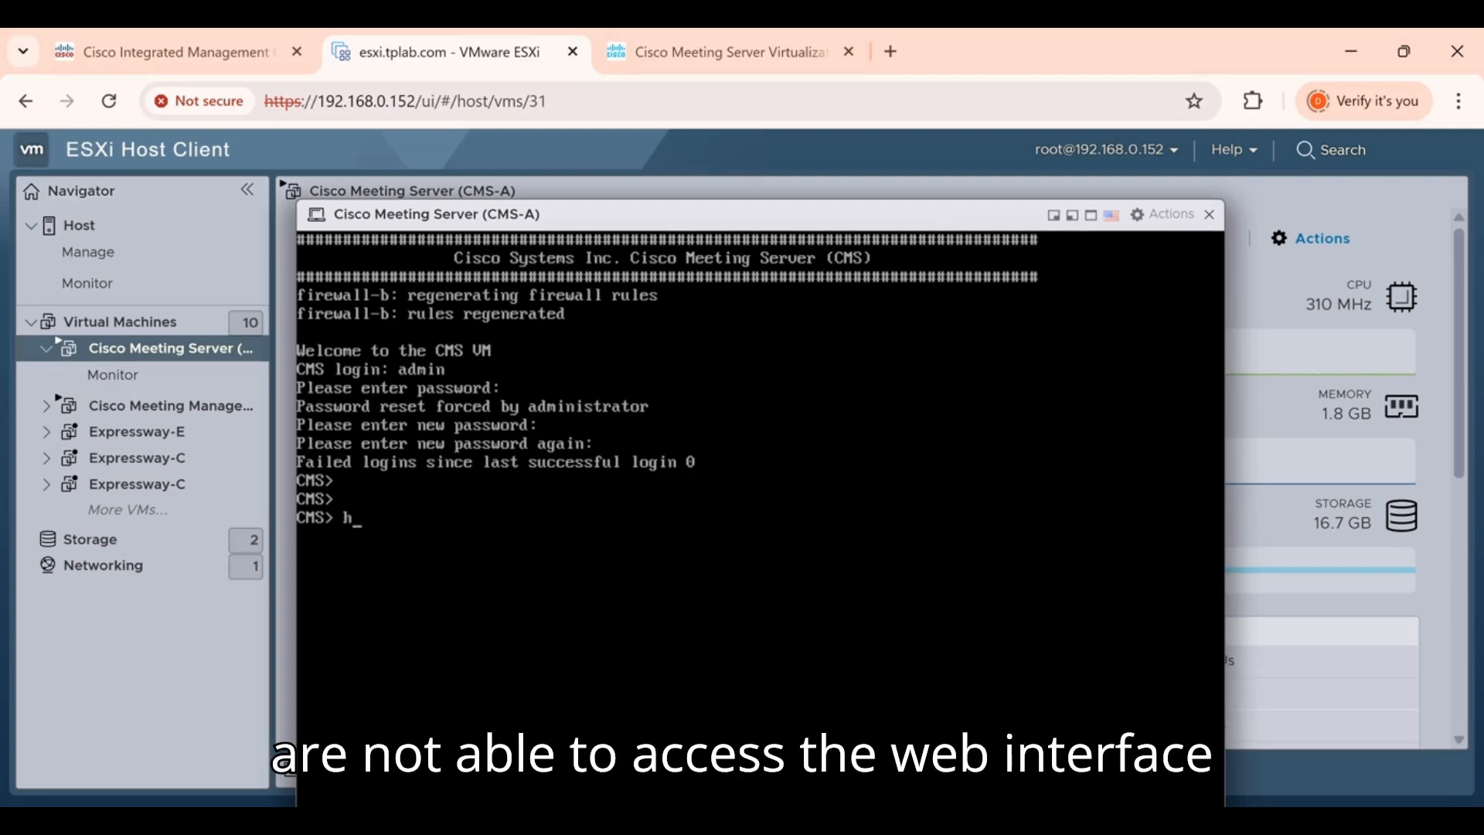
type("ost")
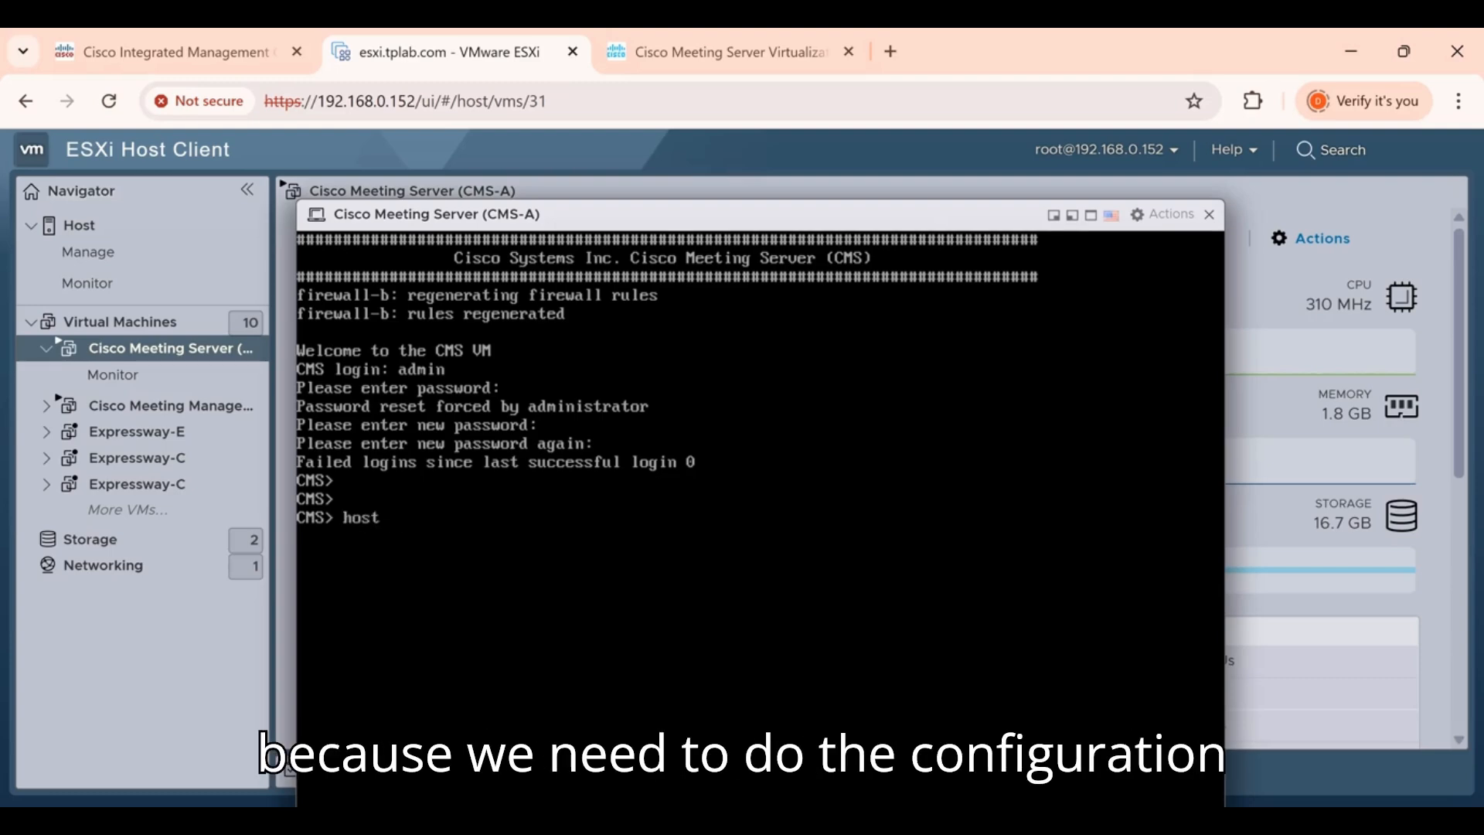
type("name ")
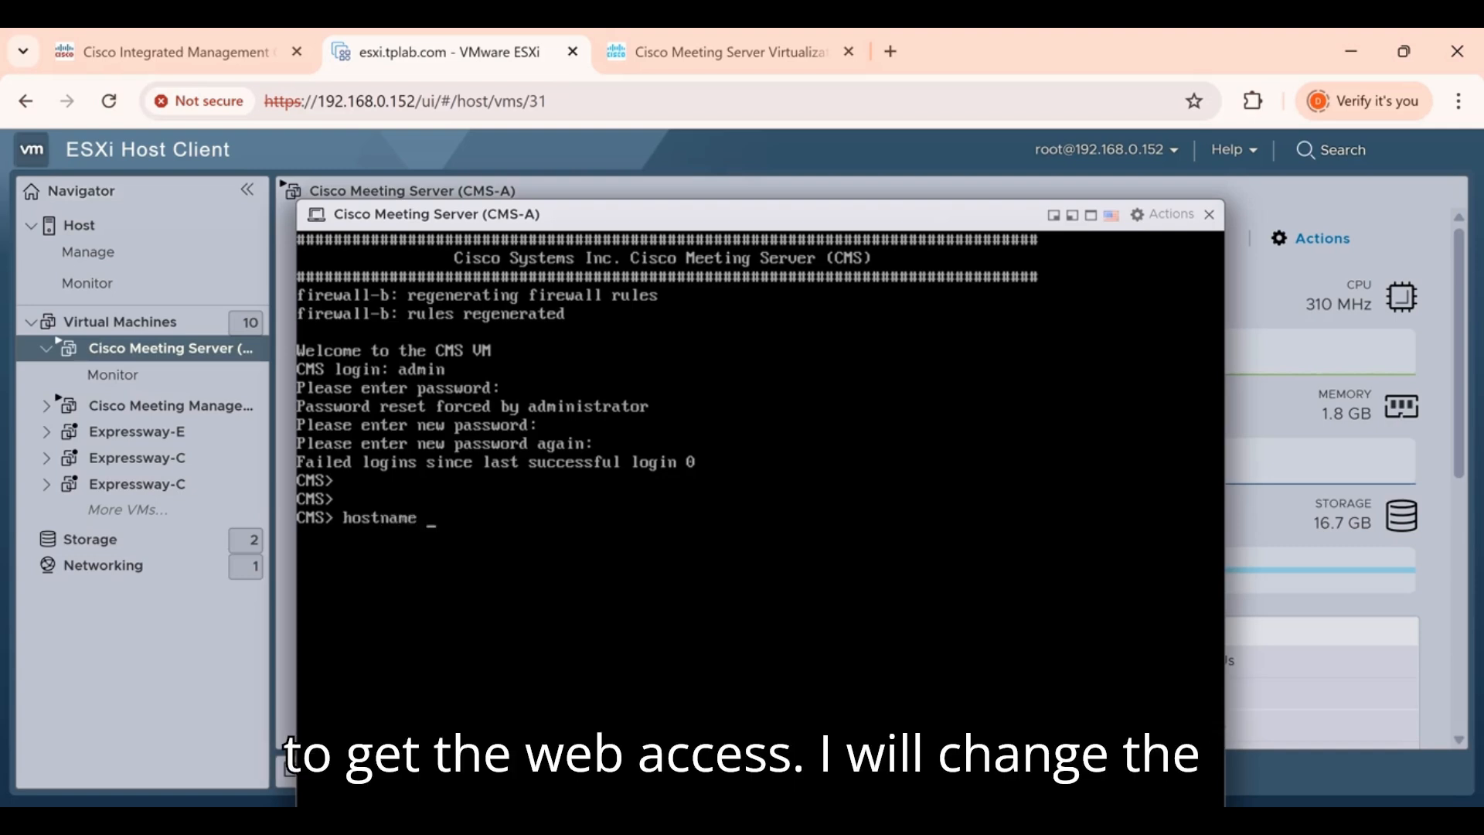
type("cmsa")
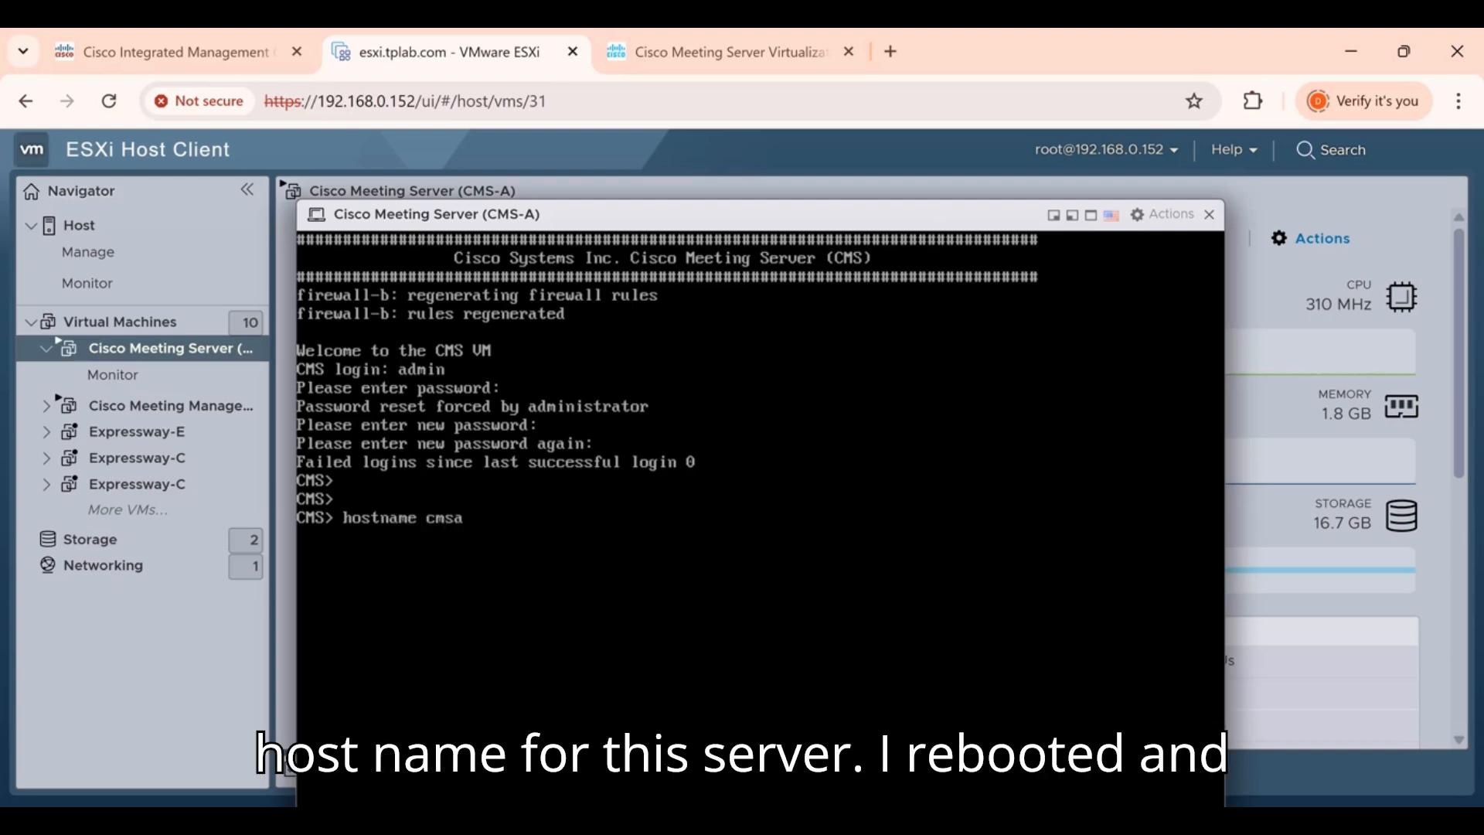
key("Return")
type("reboot")
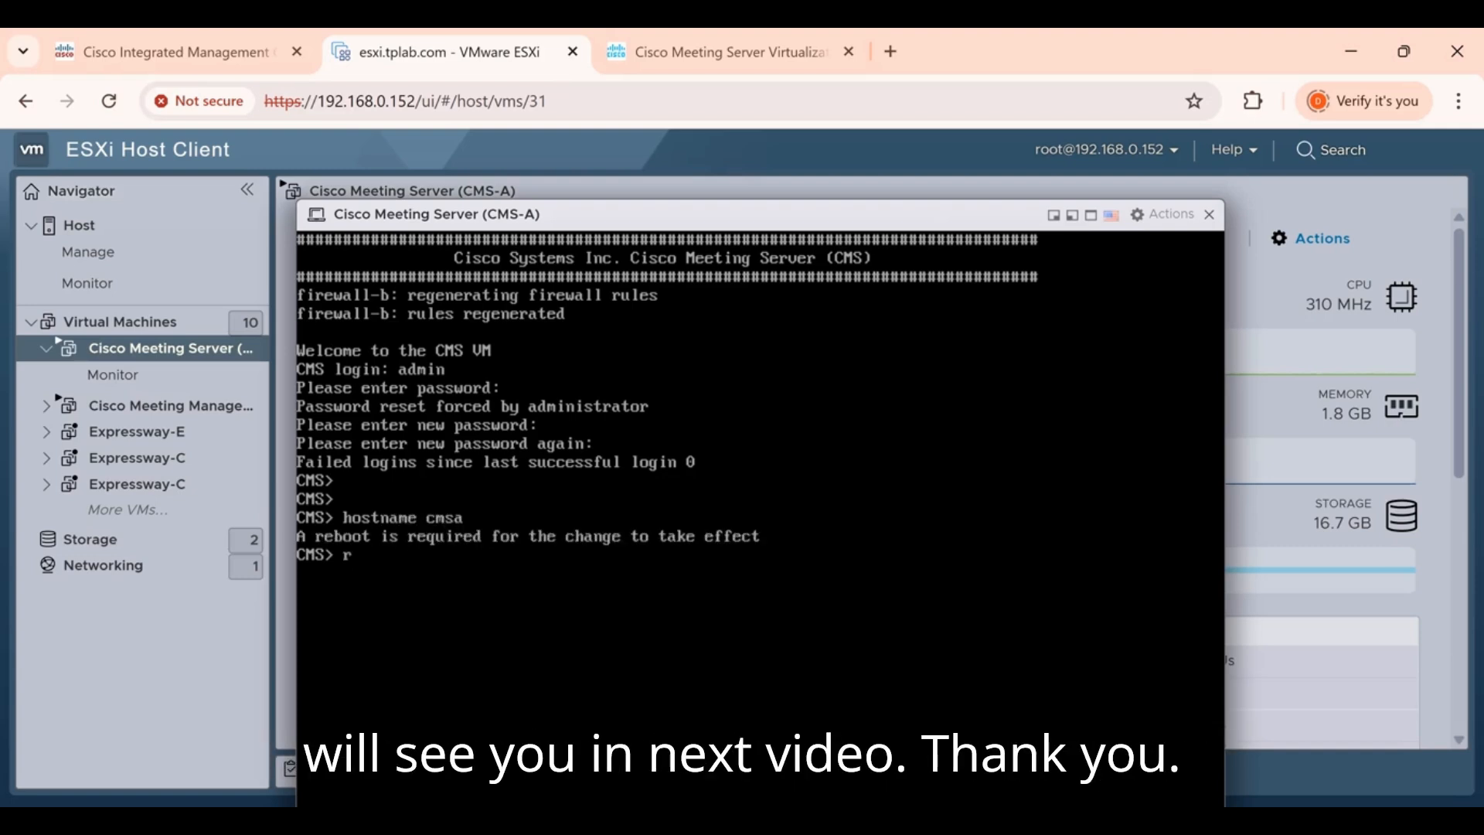